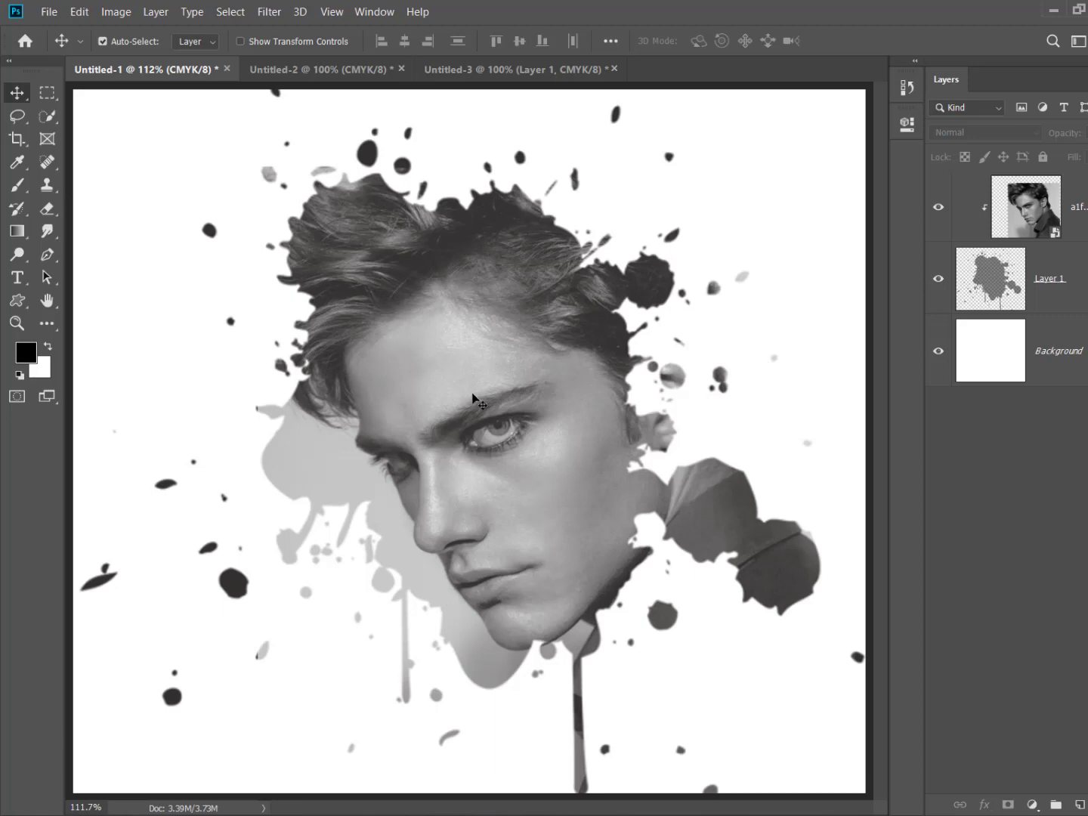
Step: Review the Untitled-2, Untitled-3 and Untitled-1 example documents, then delete the portrait photo layer
click(331, 71)
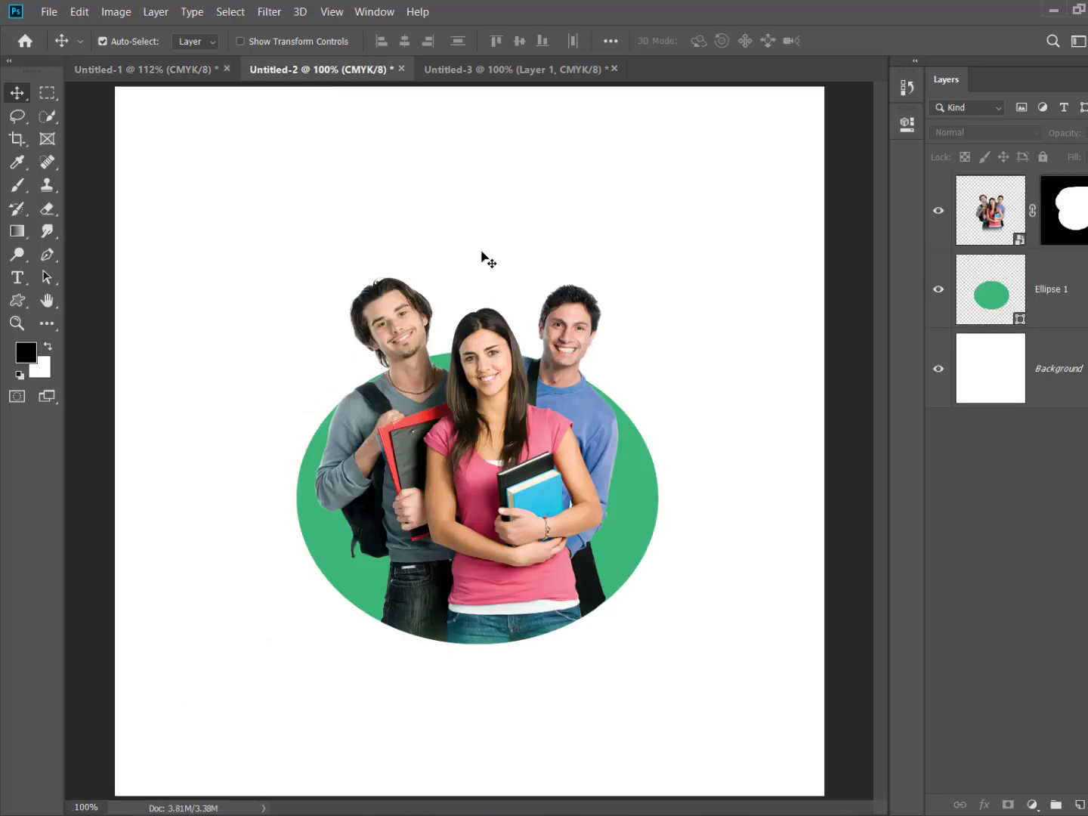
click(495, 72)
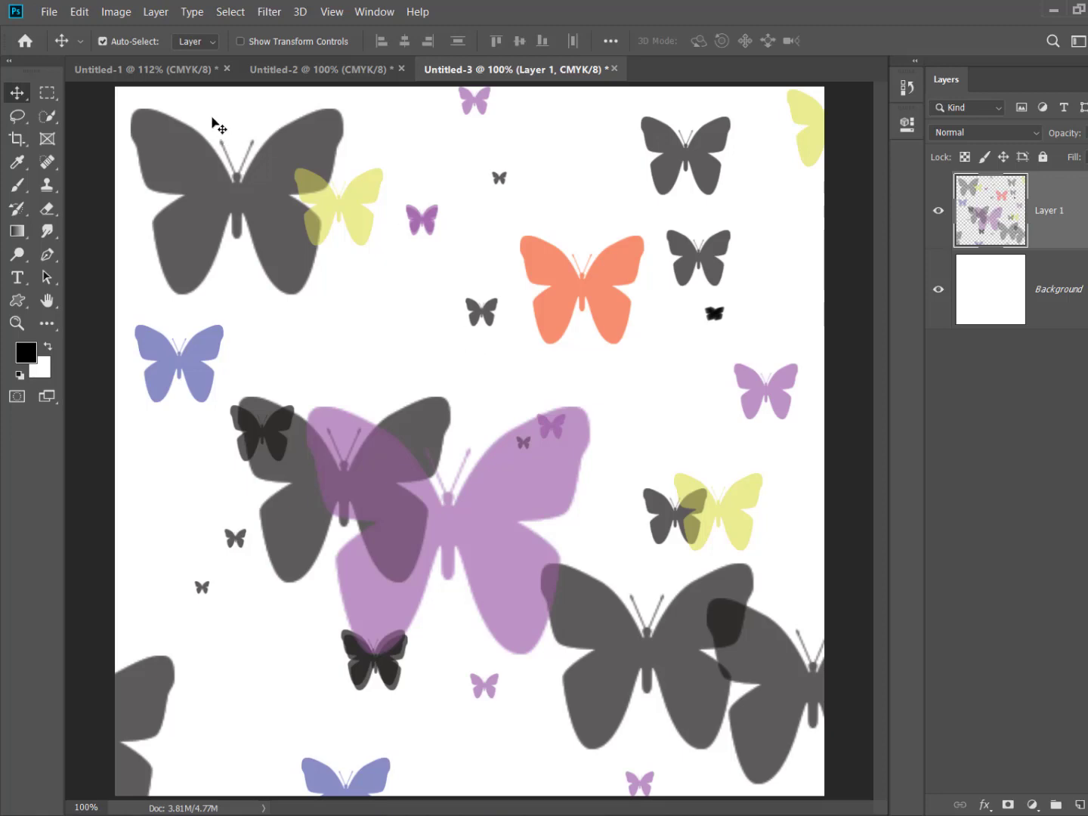
click(140, 70)
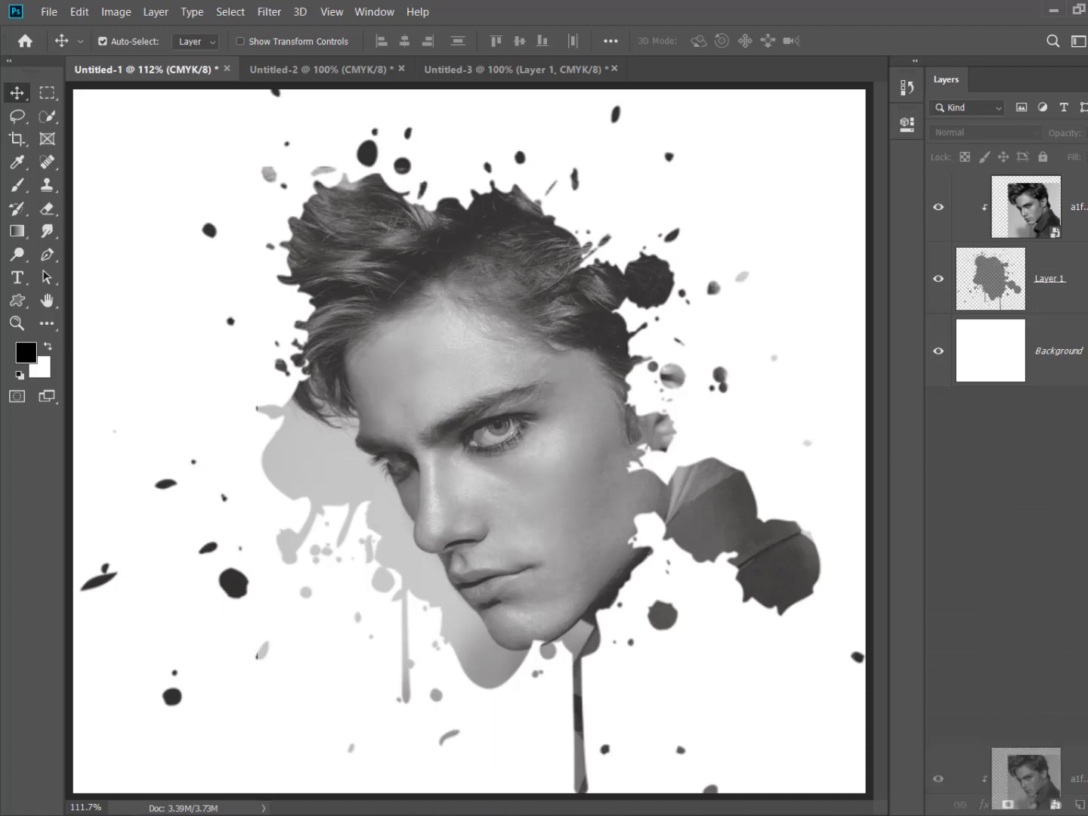
drag(1026, 206, 1079, 803)
Step: Delete the black splash layer and load Splatter 4 from the DD Splatter Brushes set
drag(1069, 226, 1080, 804)
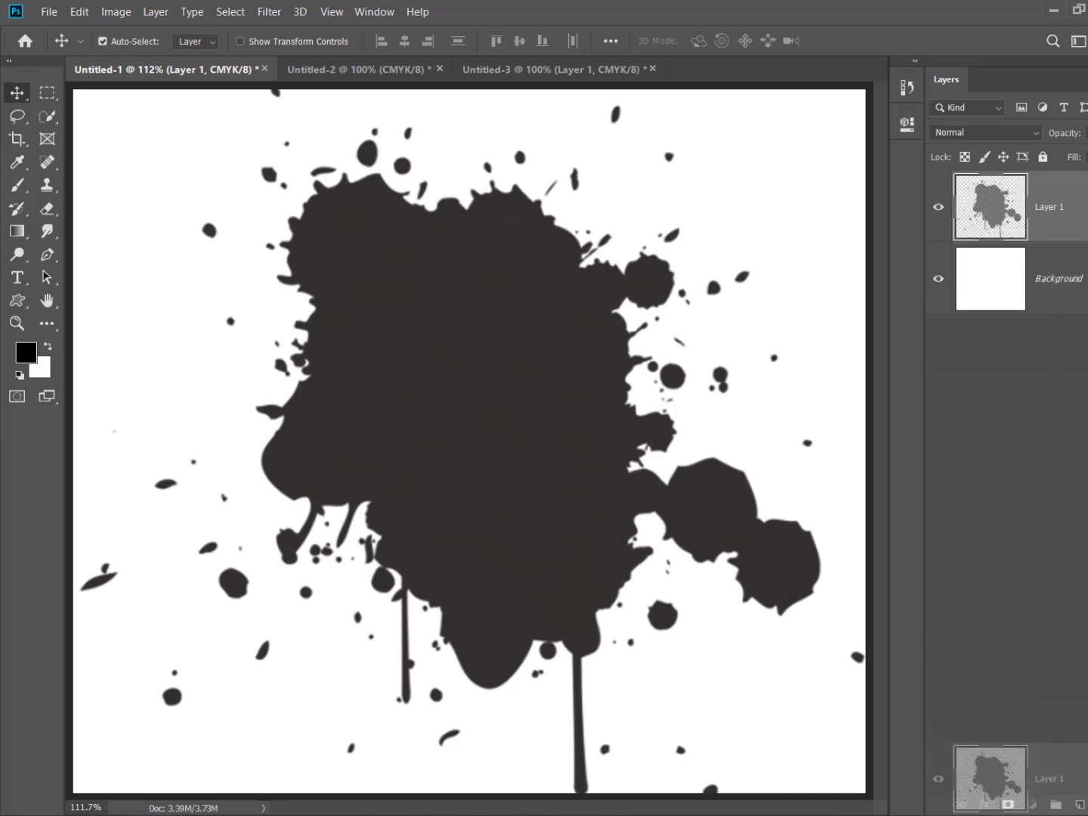
key(b)
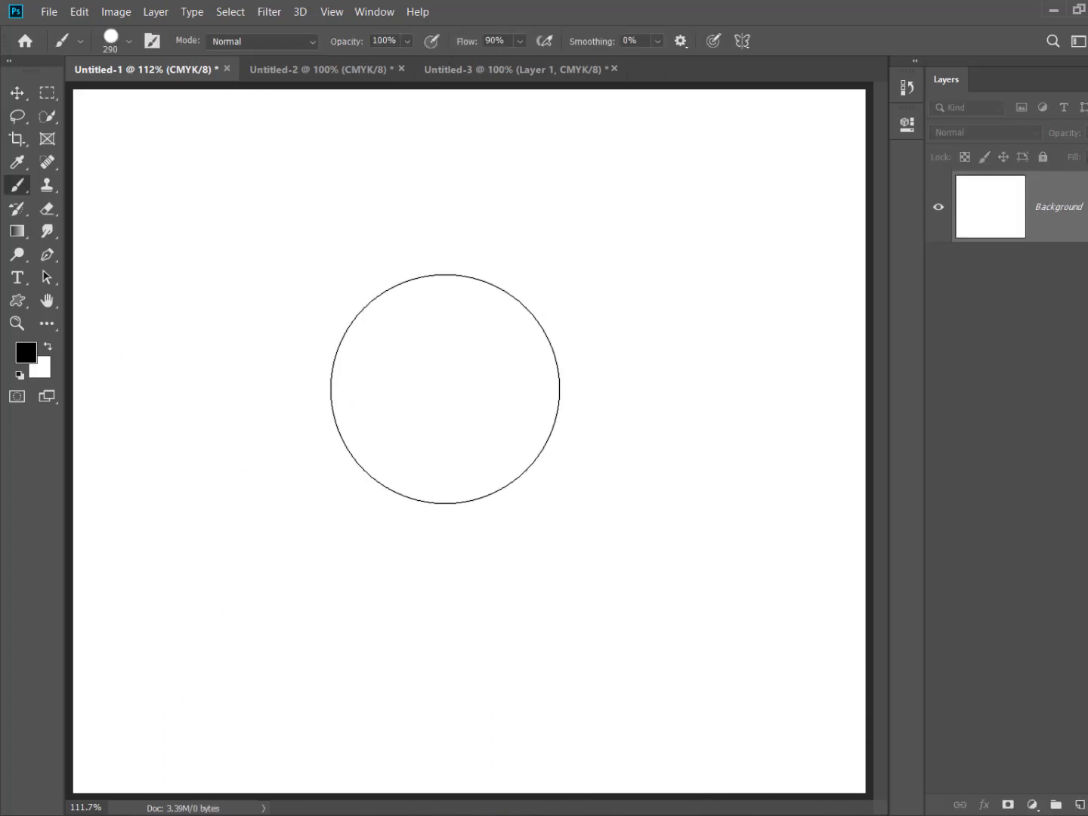
right_click(431, 339)
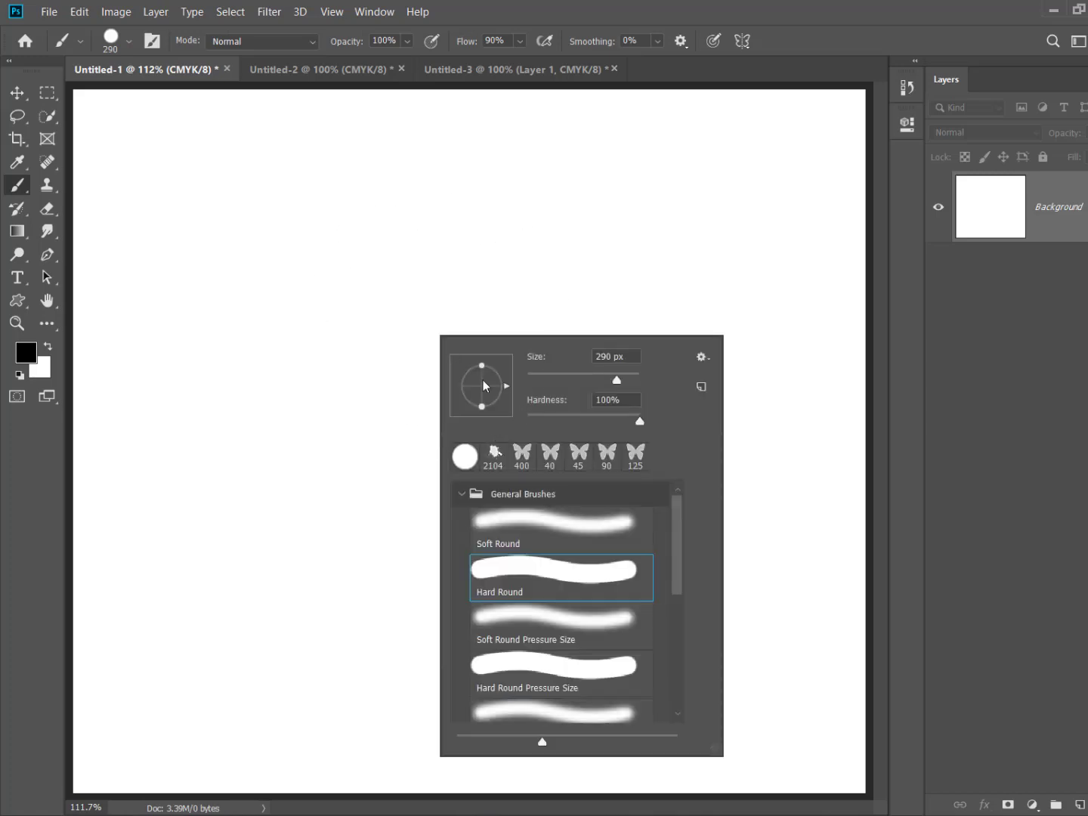
click(461, 495)
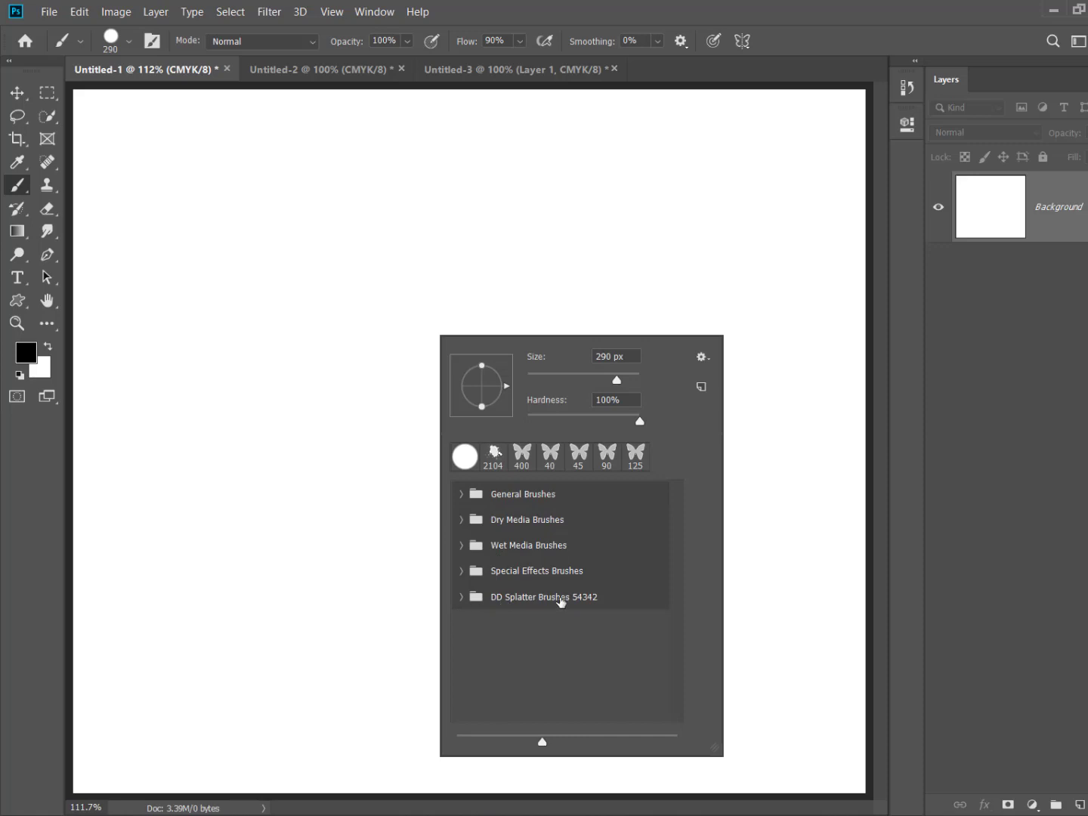
click(462, 597)
scroll(539, 618, down, 1)
scroll(543, 643, down, 2)
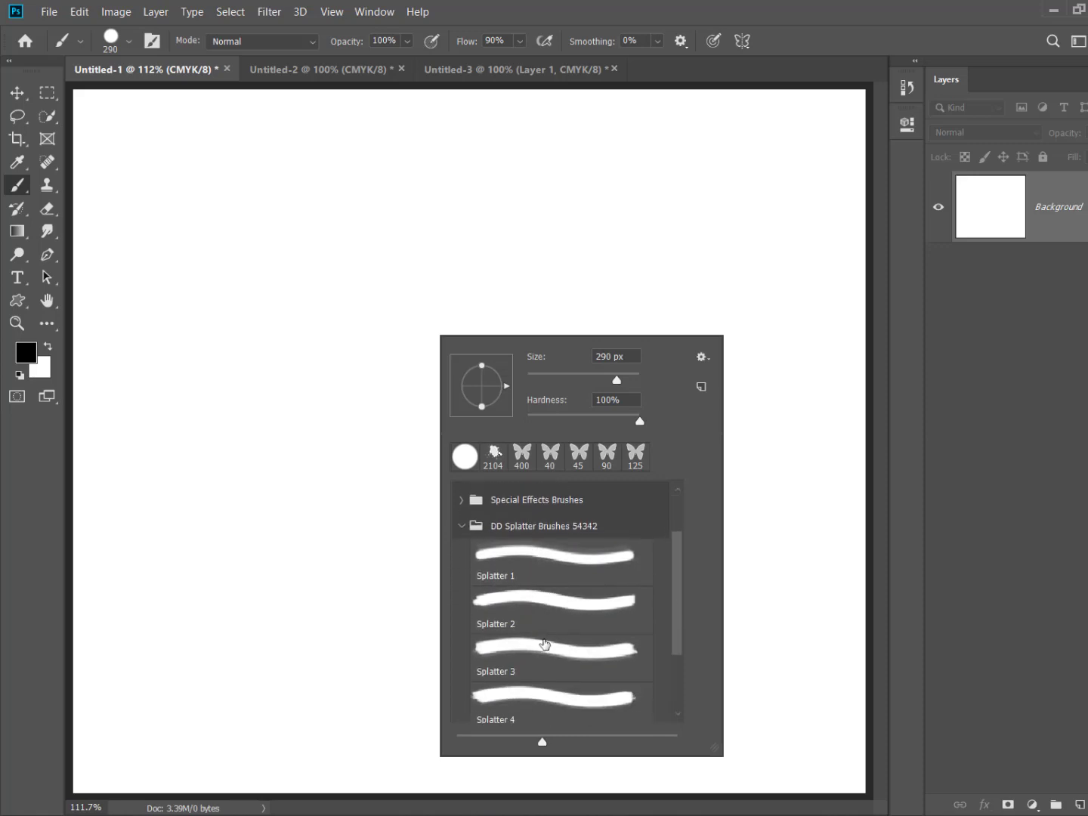
scroll(548, 641, down, 1)
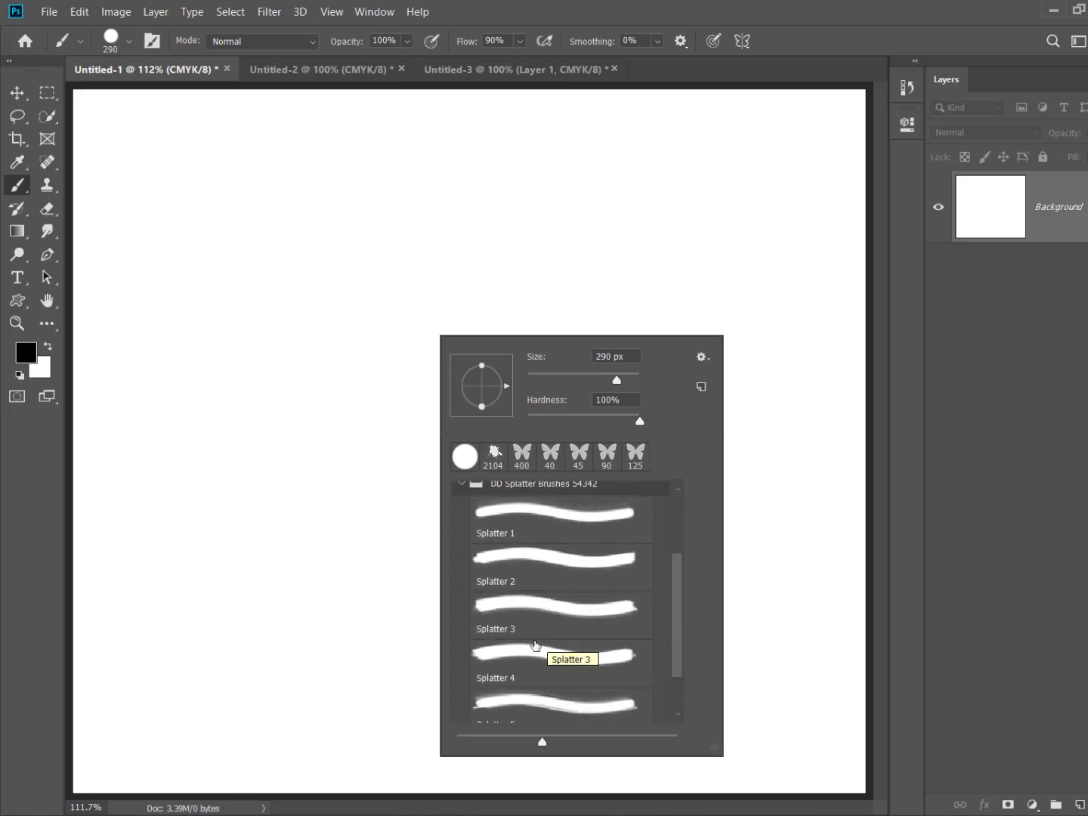
click(510, 654)
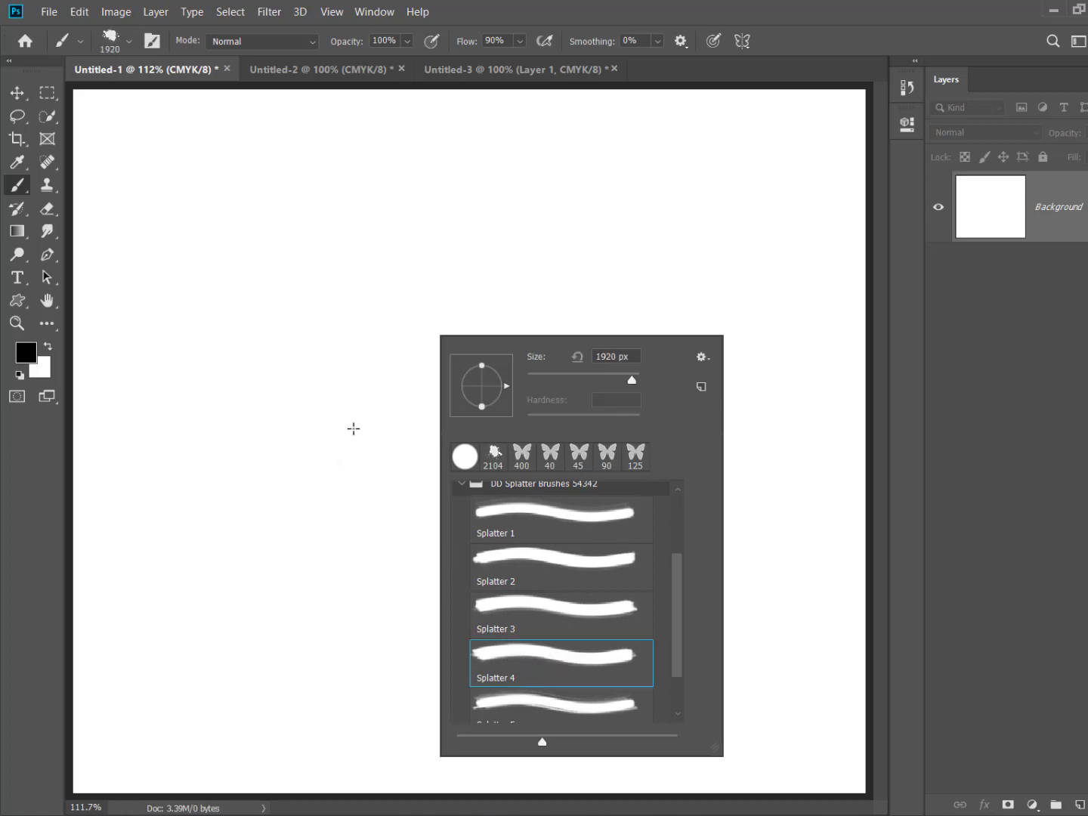
Step: Shrink the splatter brush to 800 px and stamp one black splatter on a new layer
click(354, 427)
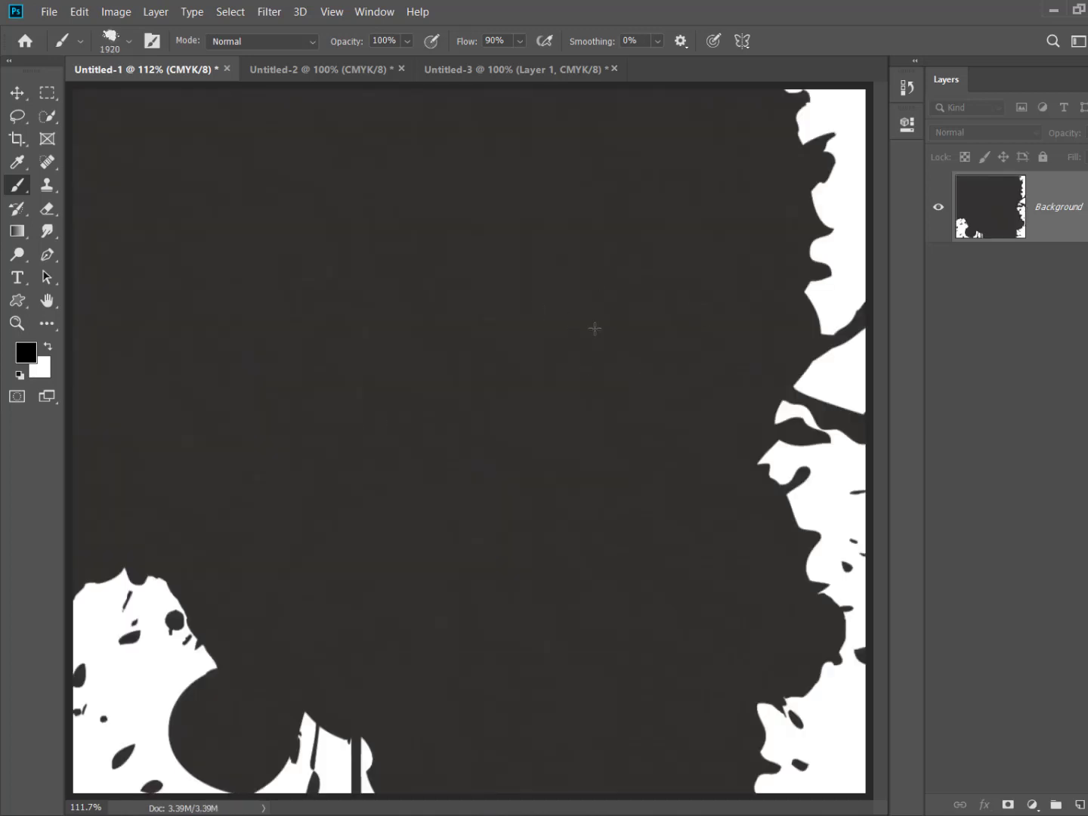
key(ctrl+z)
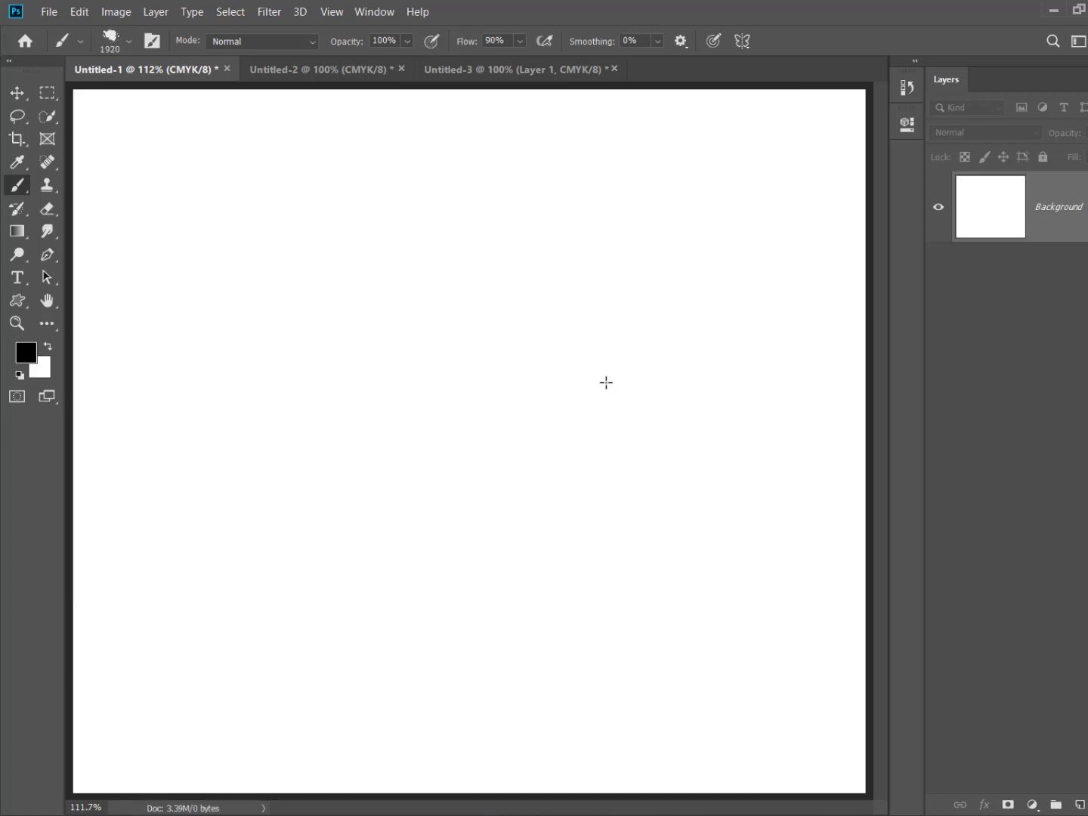
key(bracketleft)
key(bracketleft)
key(bracketleft)
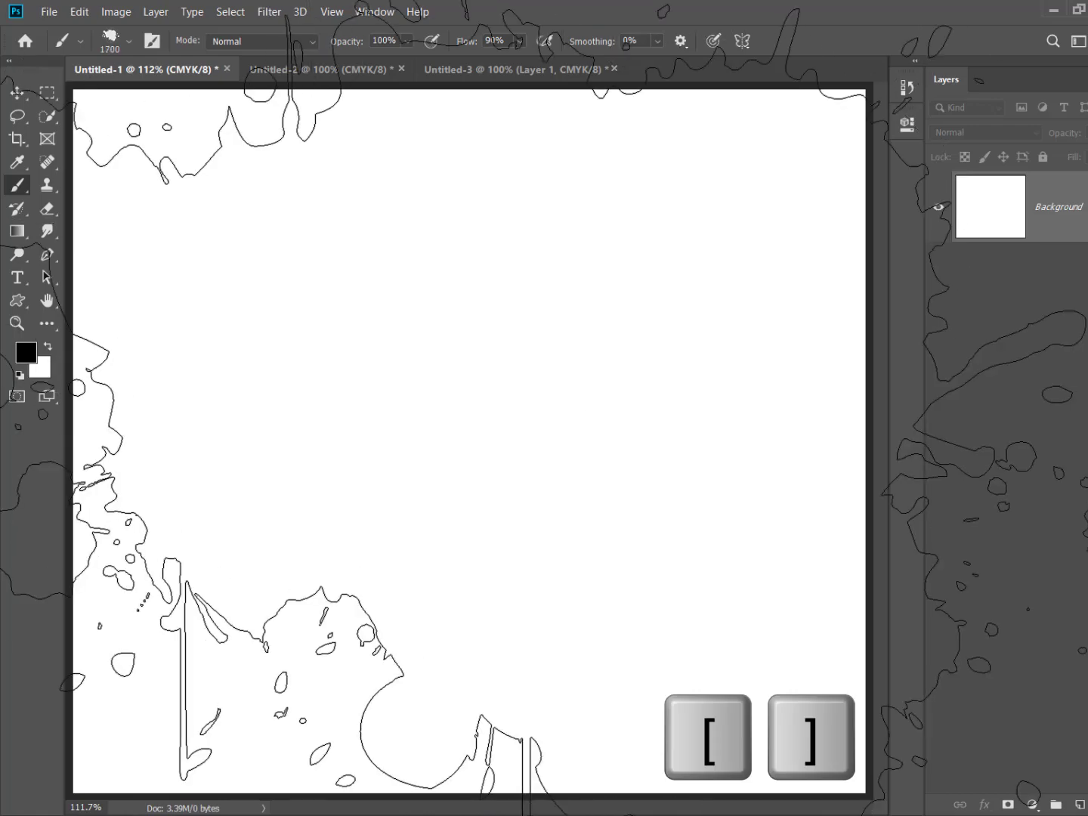
key(bracketleft)
key(bracketleft)
key(bracketleft)
key(bracketleft)
key(bracketleft)
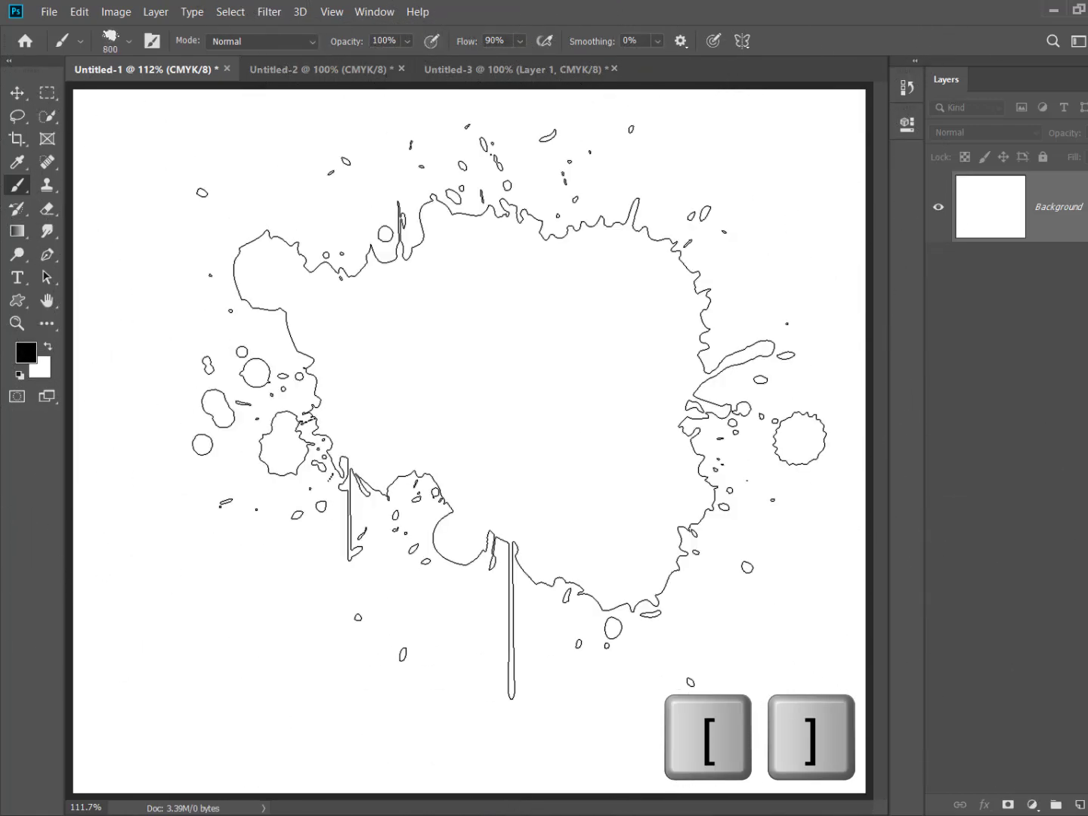
key(bracketleft)
key(bracketleft)
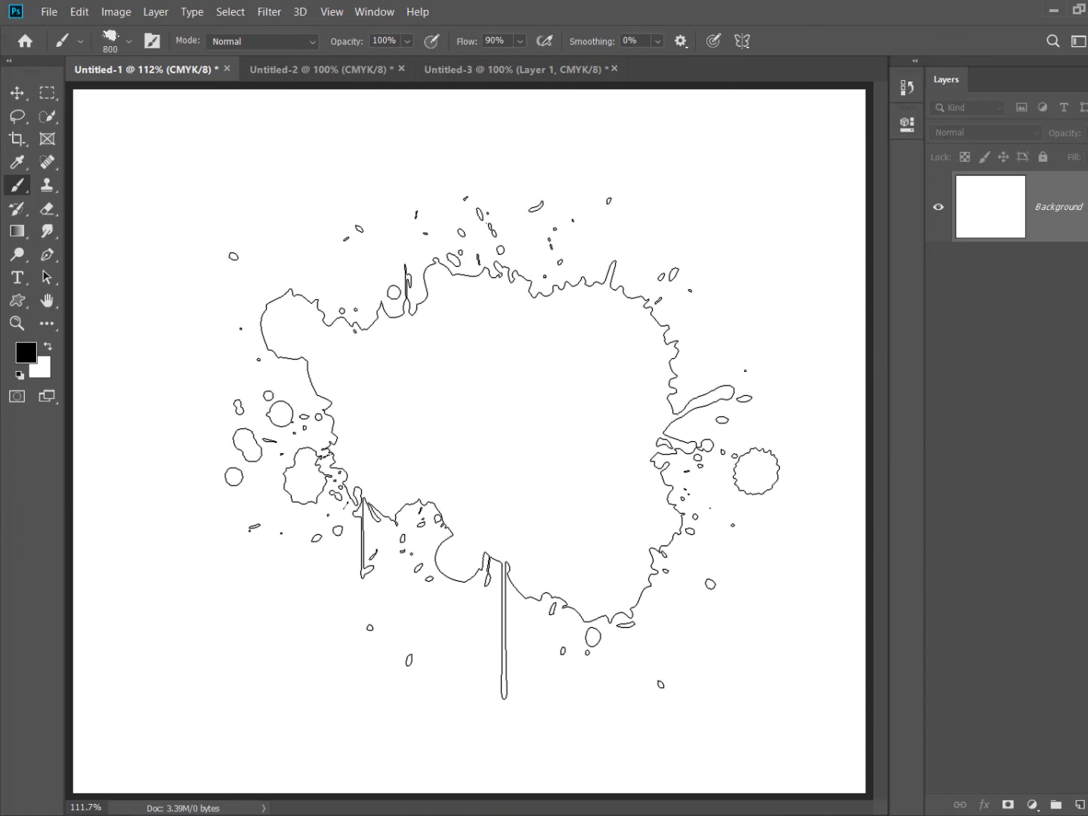
key(bracketright)
click(487, 444)
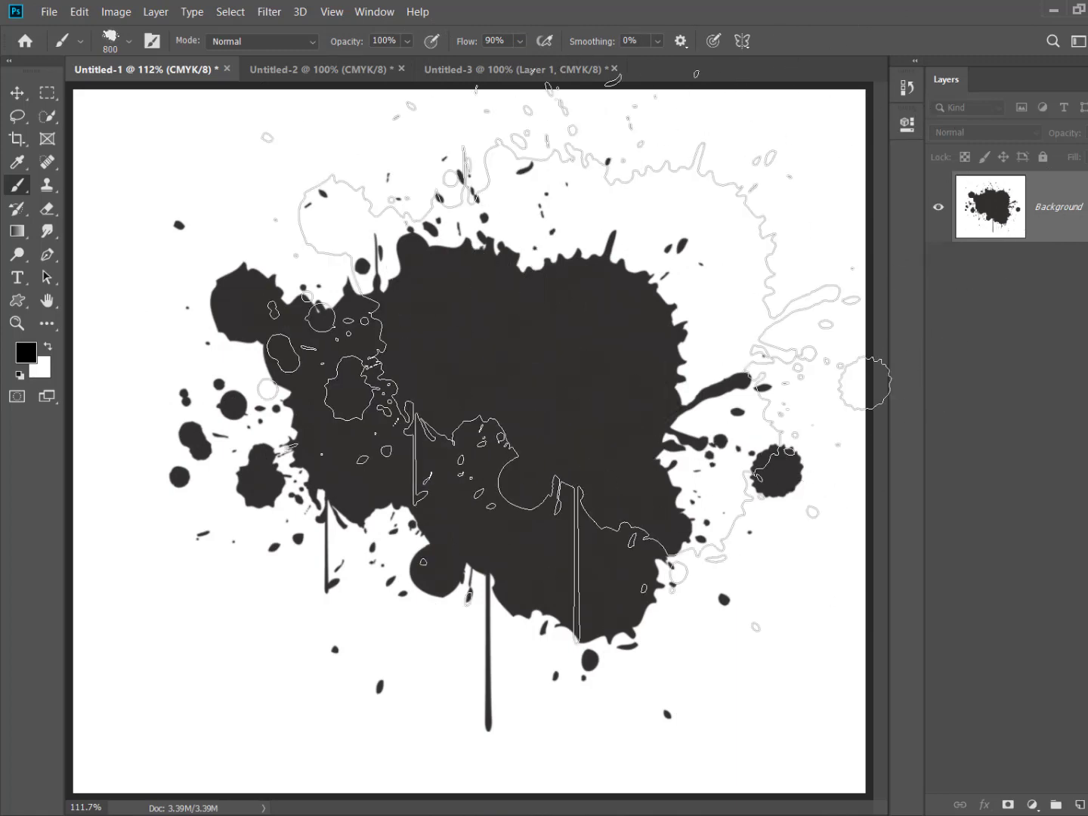
key(ctrl+z)
click(1081, 804)
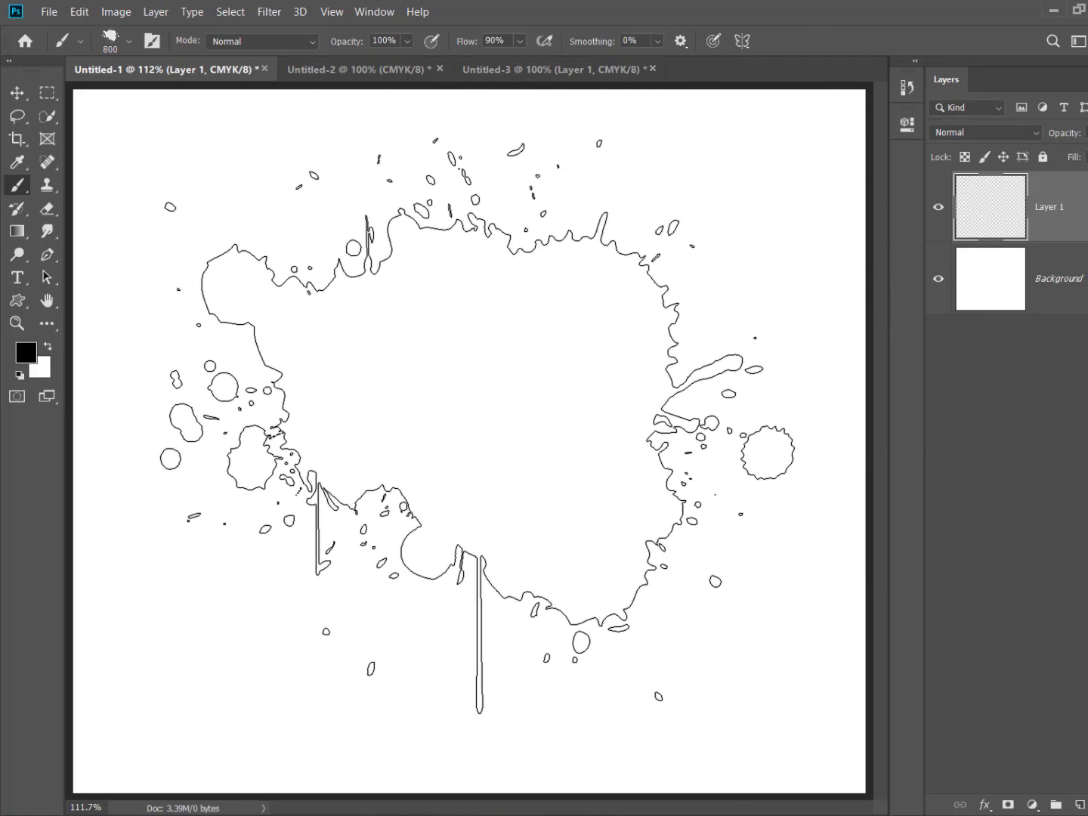
click(484, 433)
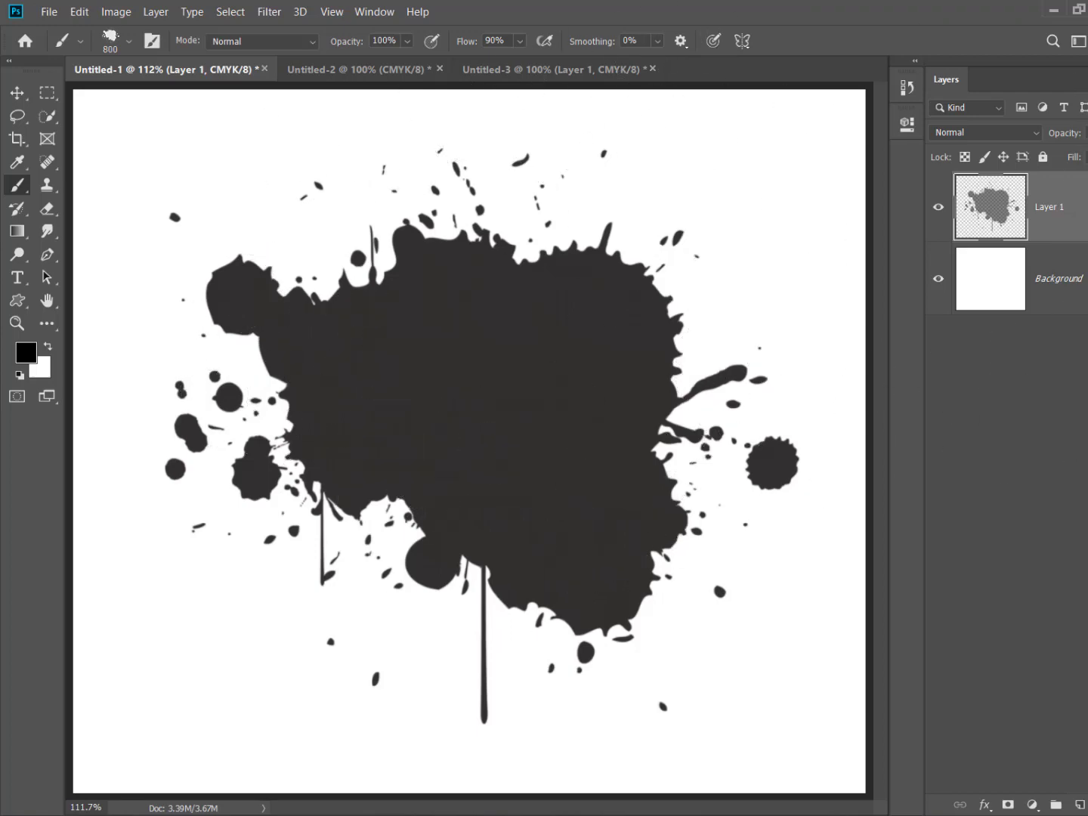
Step: Drag the portrait image file from the desktop onto the Photoshop canvas
click(1052, 10)
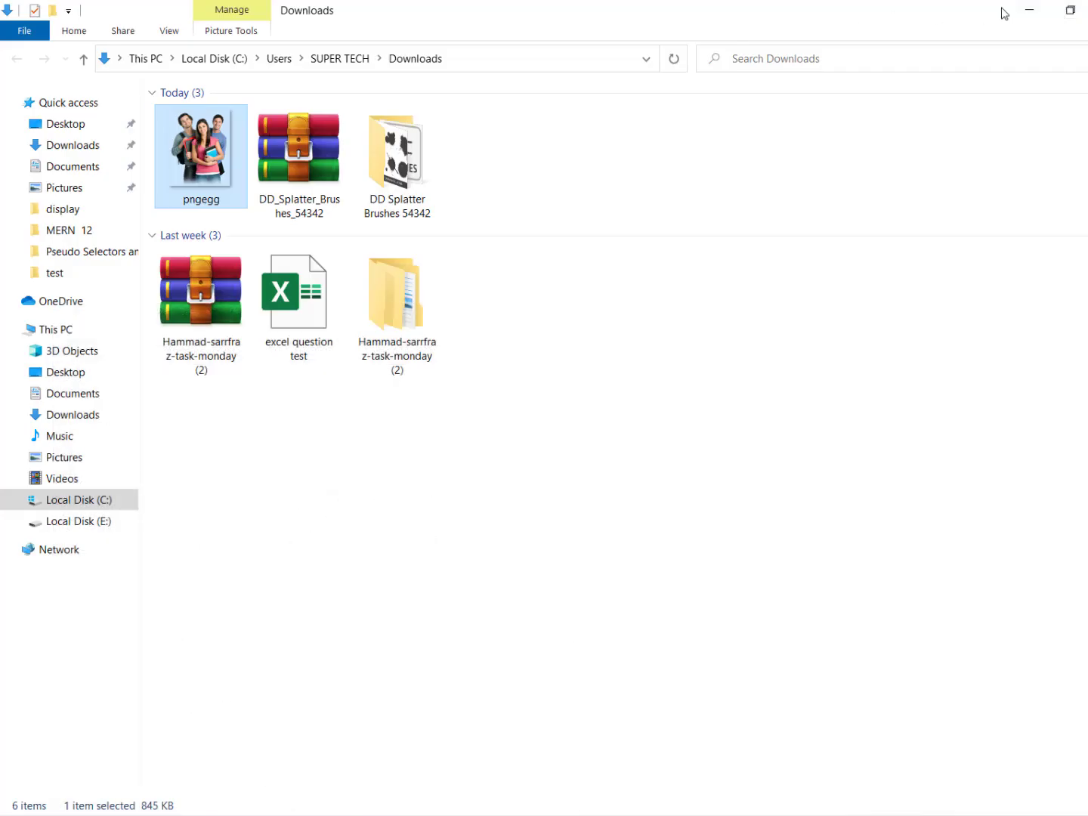
click(1066, 15)
click(1021, 12)
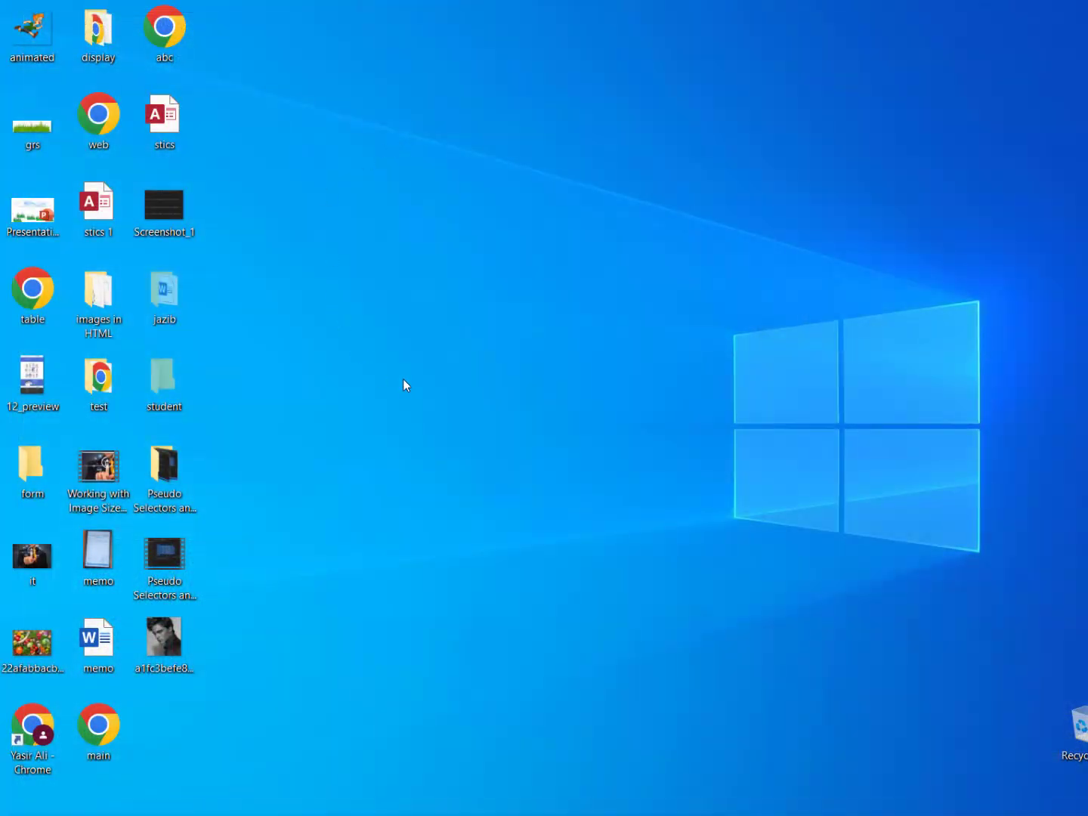
drag(168, 644, 197, 809)
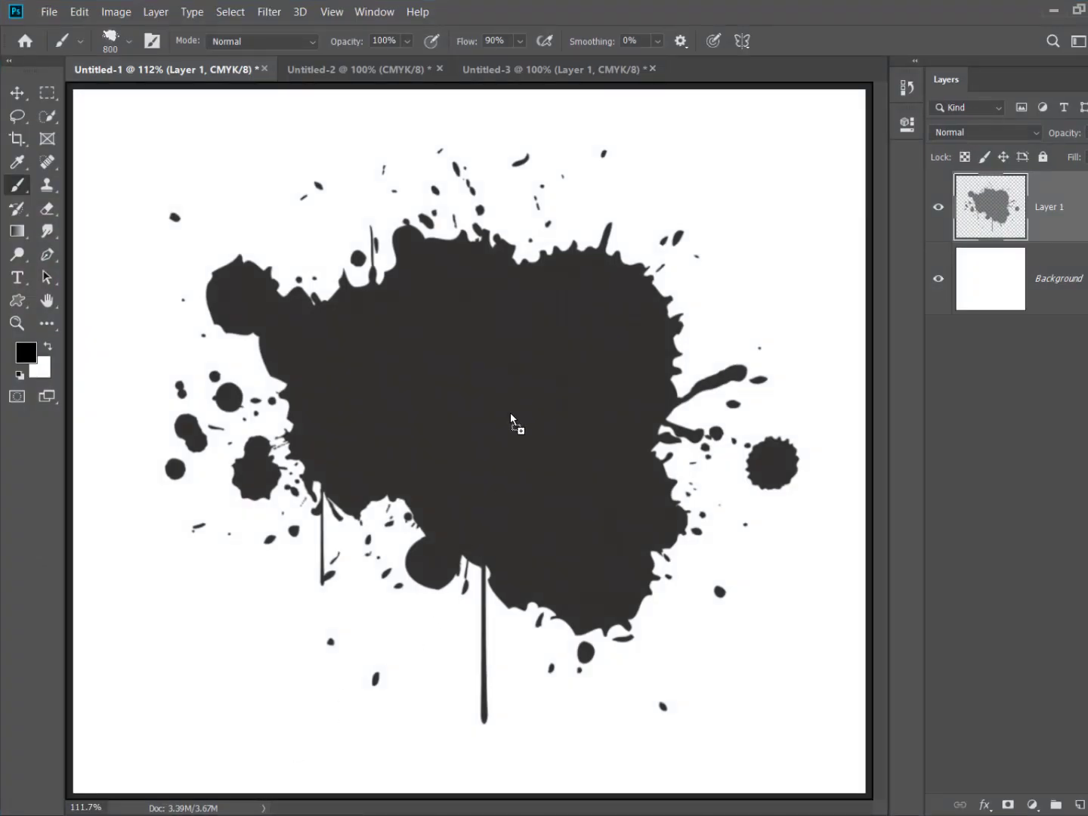
drag(196, 809, 510, 412)
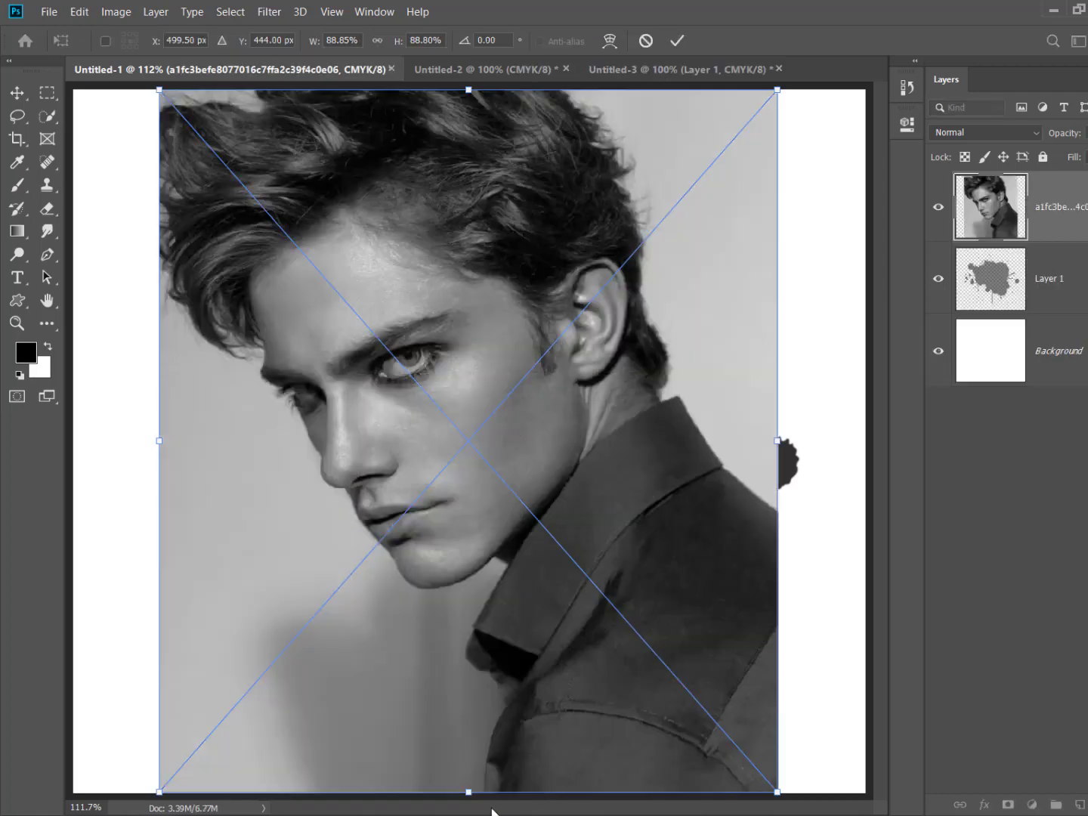
Step: Scale and stretch the placed portrait to span the canvas height, then commit it
drag(467, 793, 495, 721)
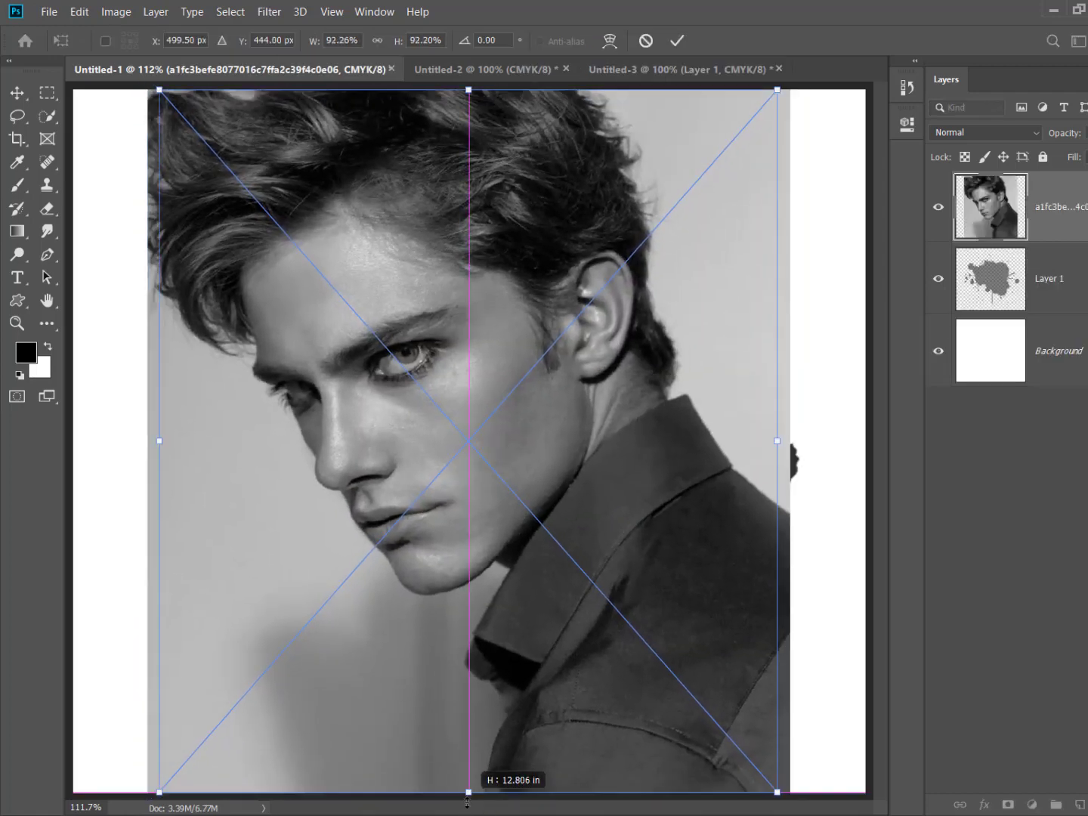
drag(526, 644, 531, 644)
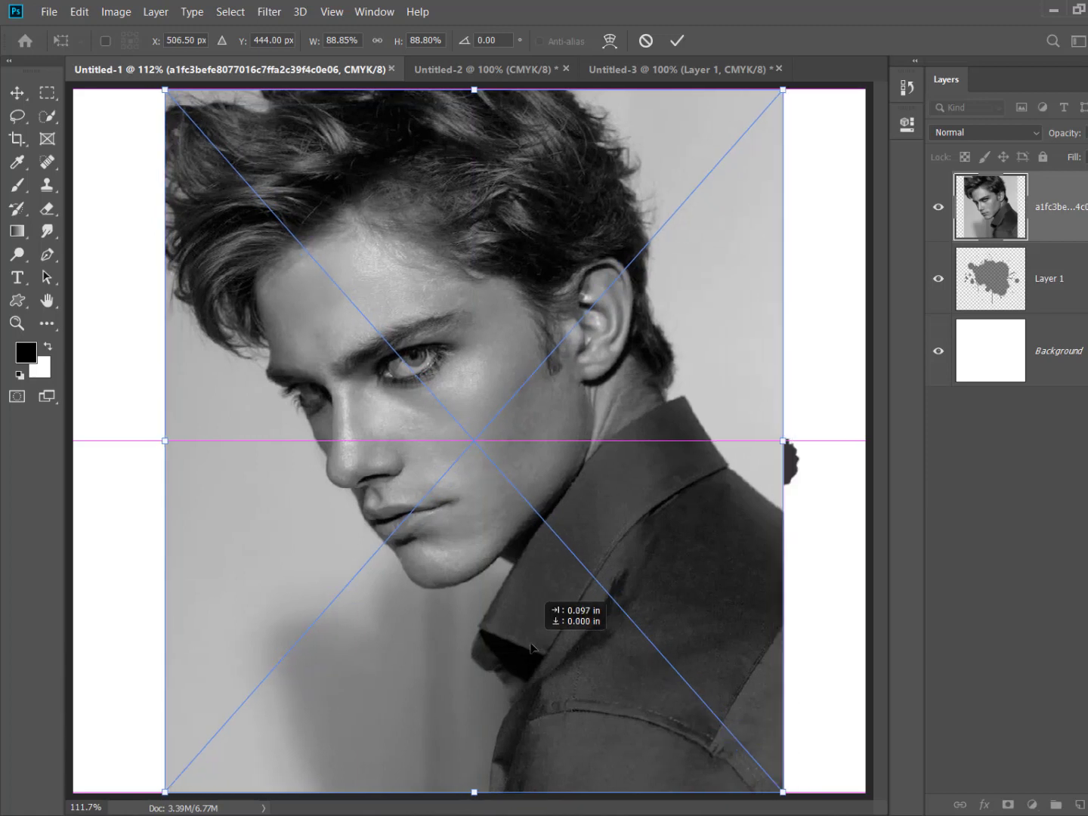
drag(782, 442, 799, 443)
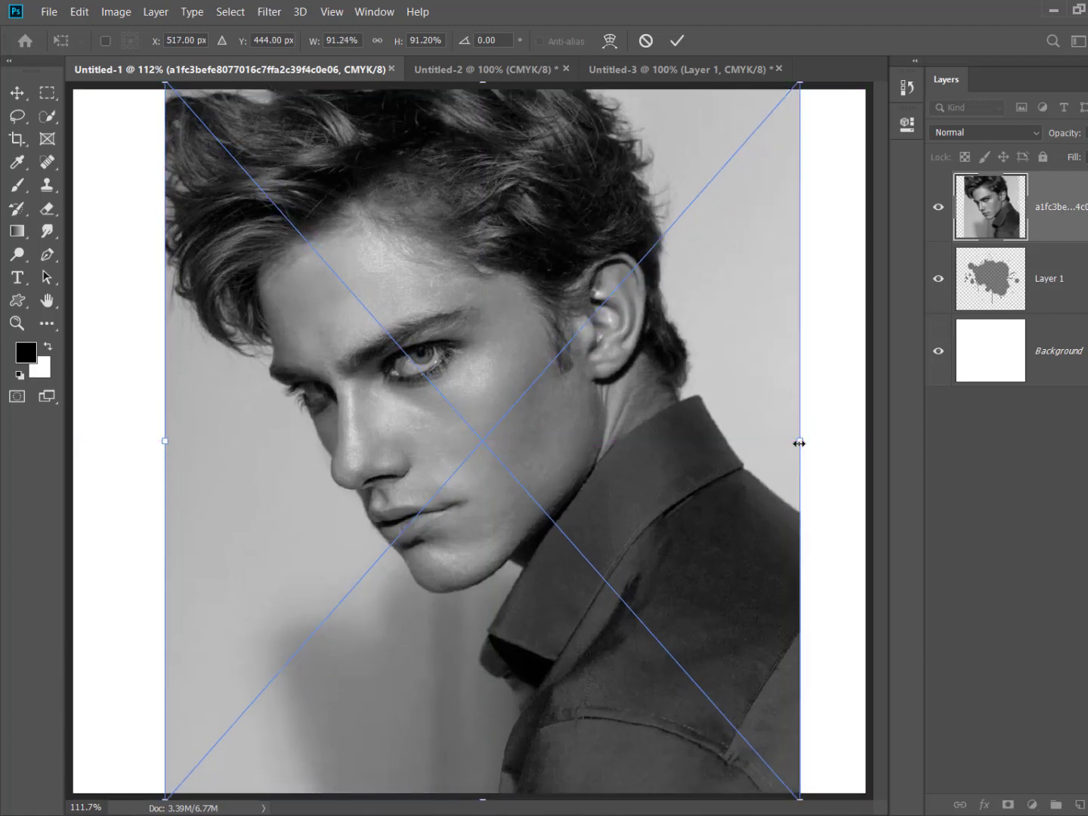
key(Return)
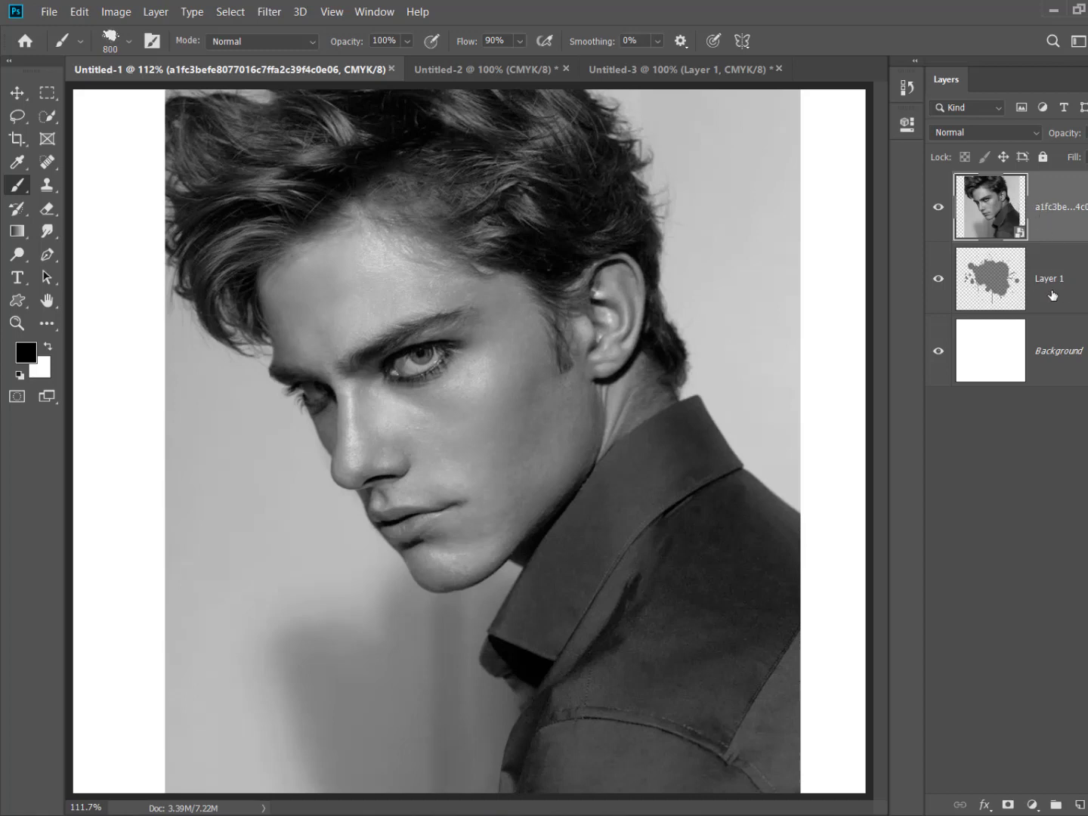
Step: Clip the portrait to the splatter, shrink it to about 61%, then switch to Untitled-2
alt+click(1058, 239)
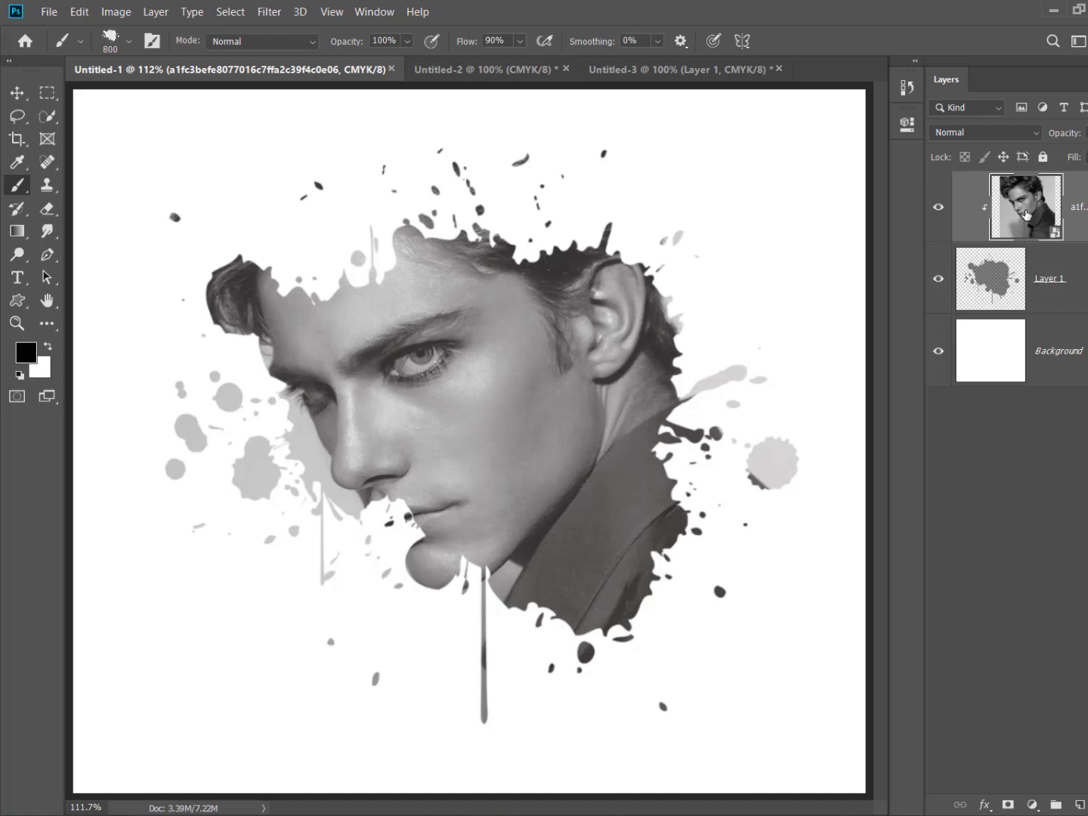
key(ctrl+t)
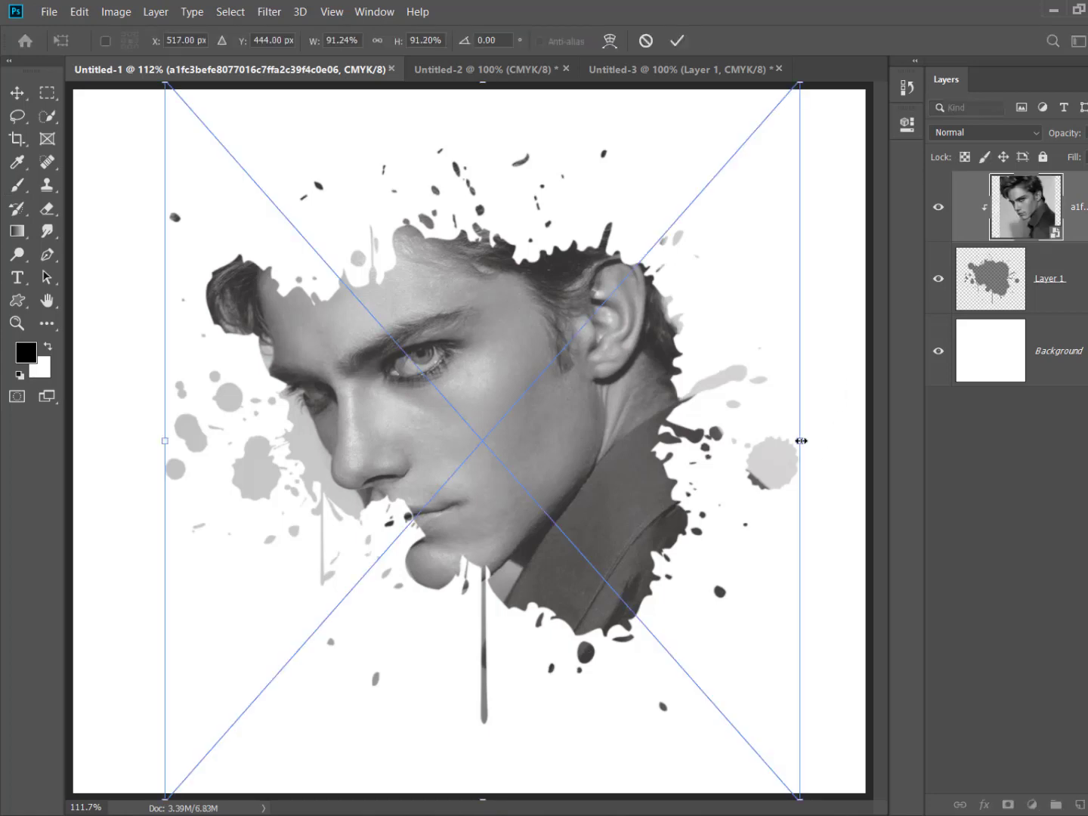
mouse_move(799, 441)
mouse_down()
mouse_move(720, 441)
mouse_move(841, 463)
mouse_up()
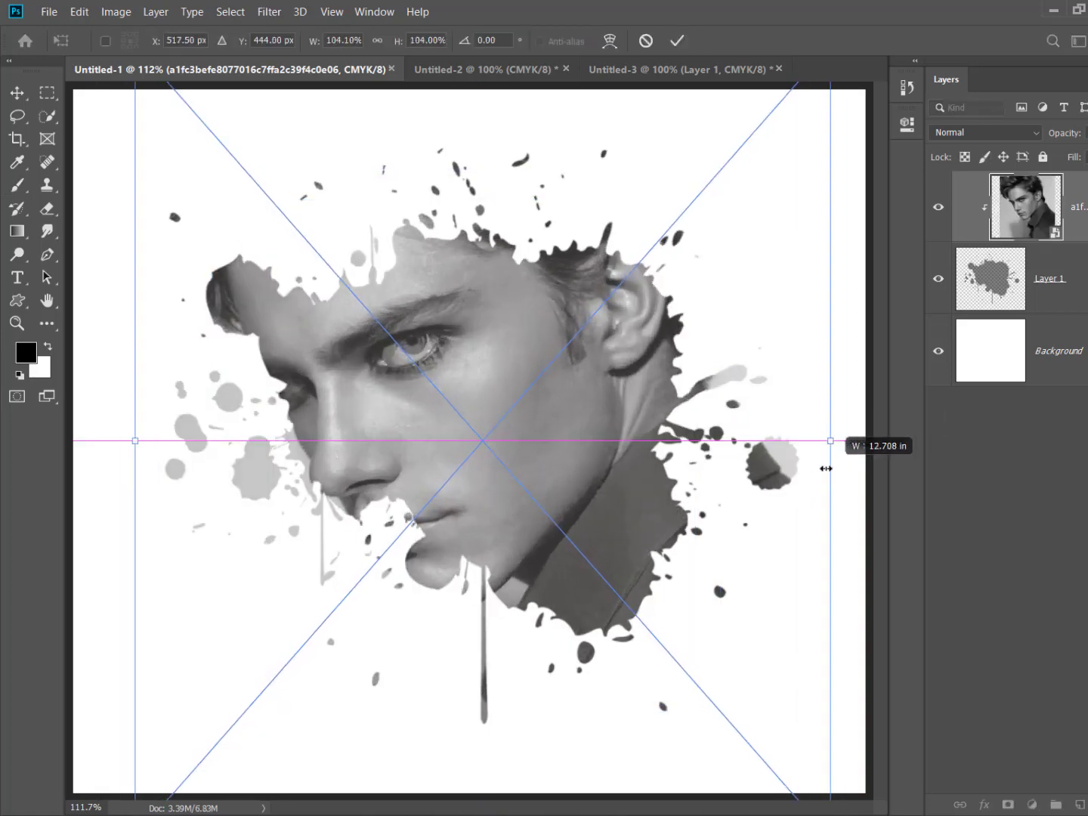
drag(668, 443, 629, 454)
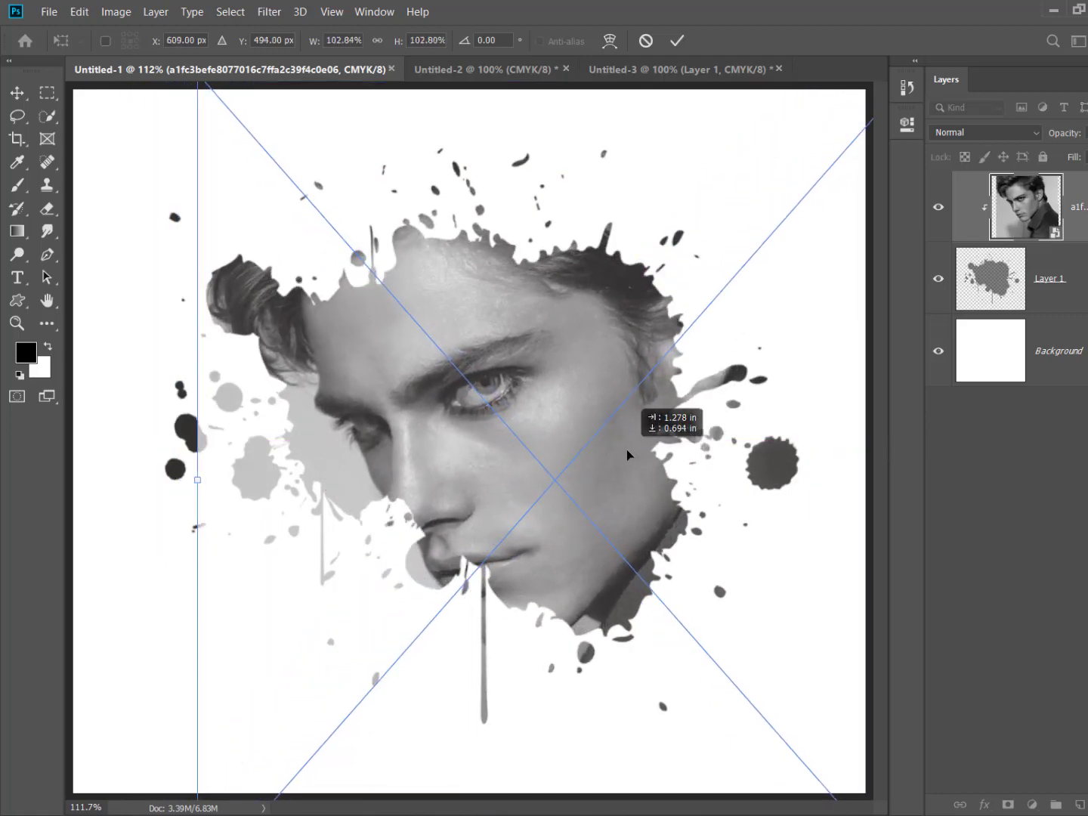
drag(628, 450, 606, 456)
key(Return)
key(b)
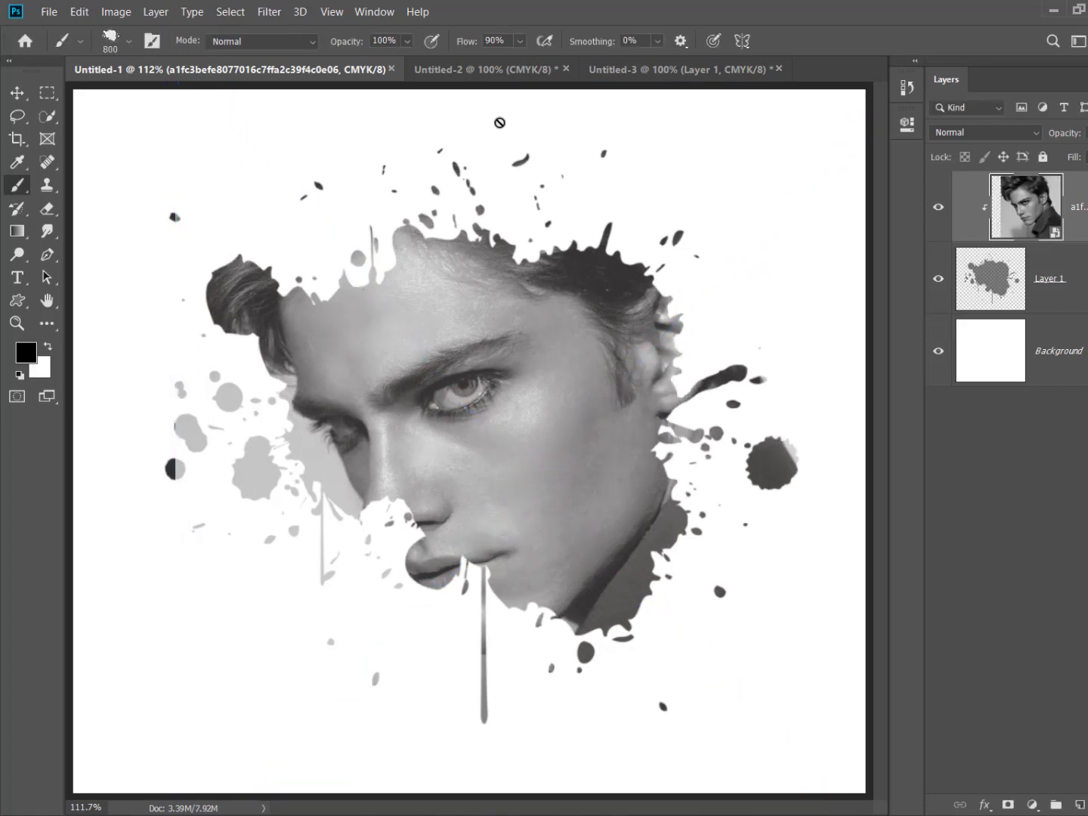
click(489, 70)
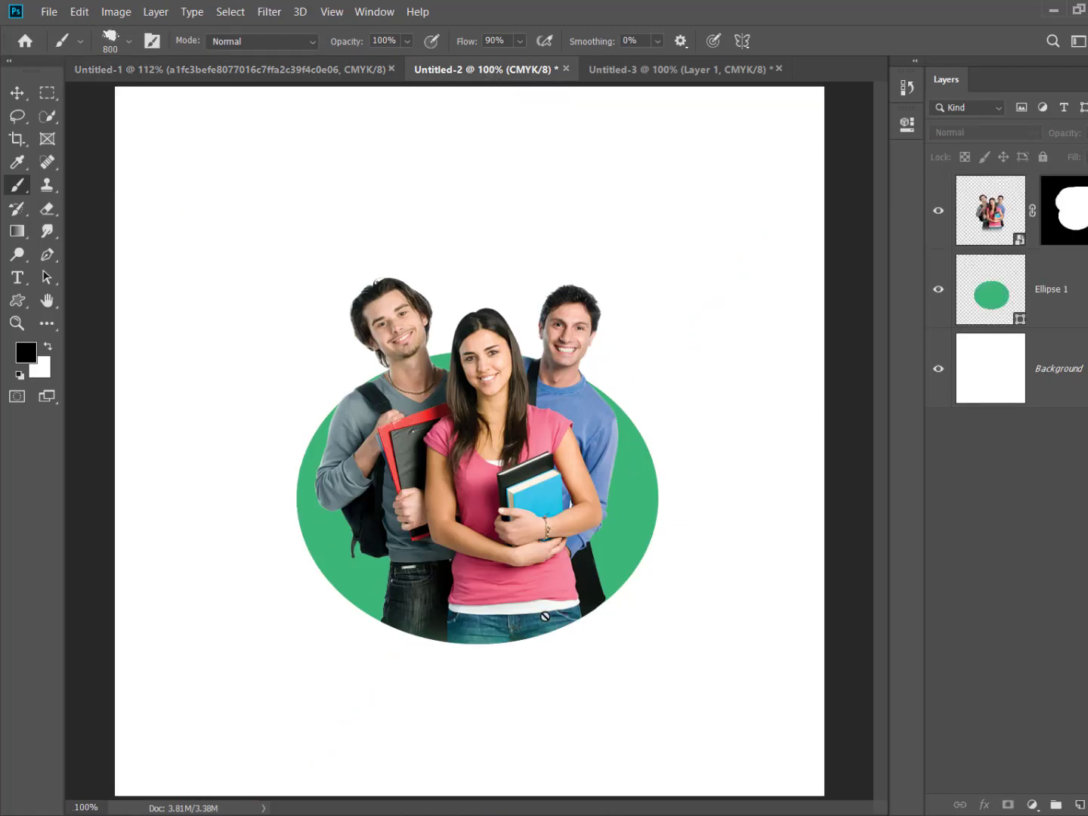
Step: Delete the pngegg layer mask and the students photo layer, then minimize Photoshop
mouse_move(1060, 248)
mouse_down()
mouse_move(1058, 786)
mouse_move(1080, 804)
mouse_up()
mouse_move(993, 230)
mouse_down()
mouse_move(992, 794)
mouse_move(1081, 804)
mouse_up()
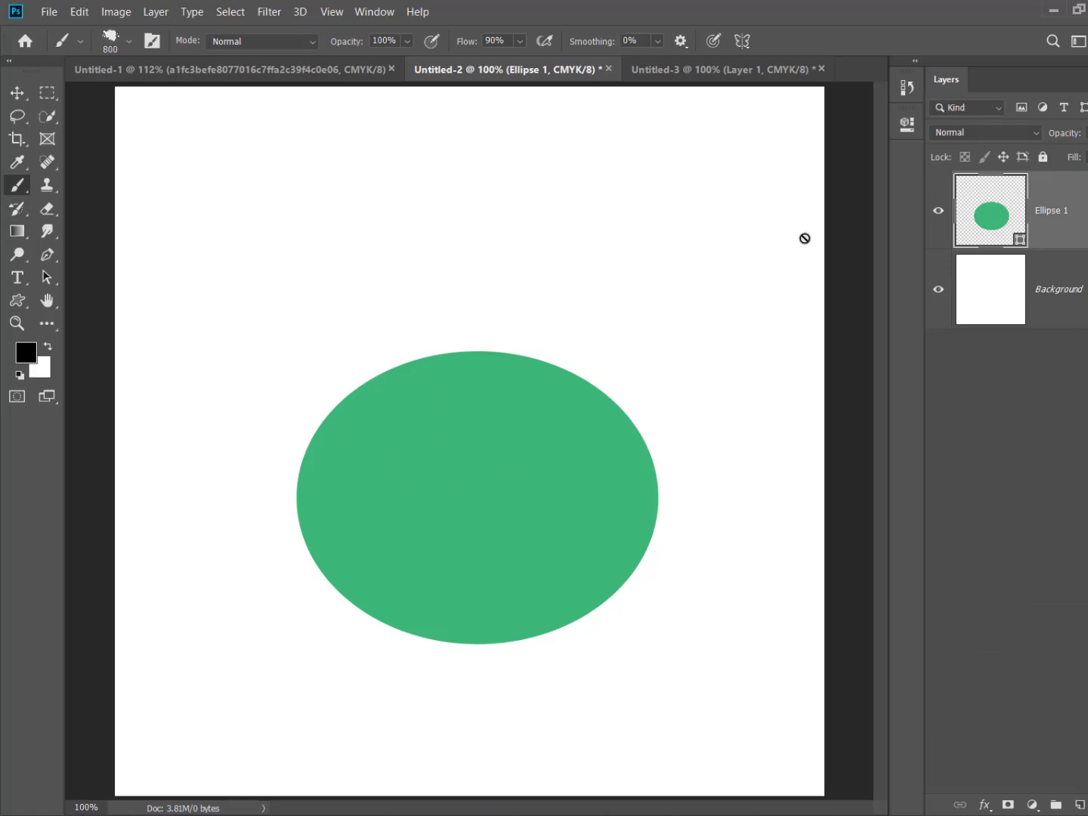
click(1054, 10)
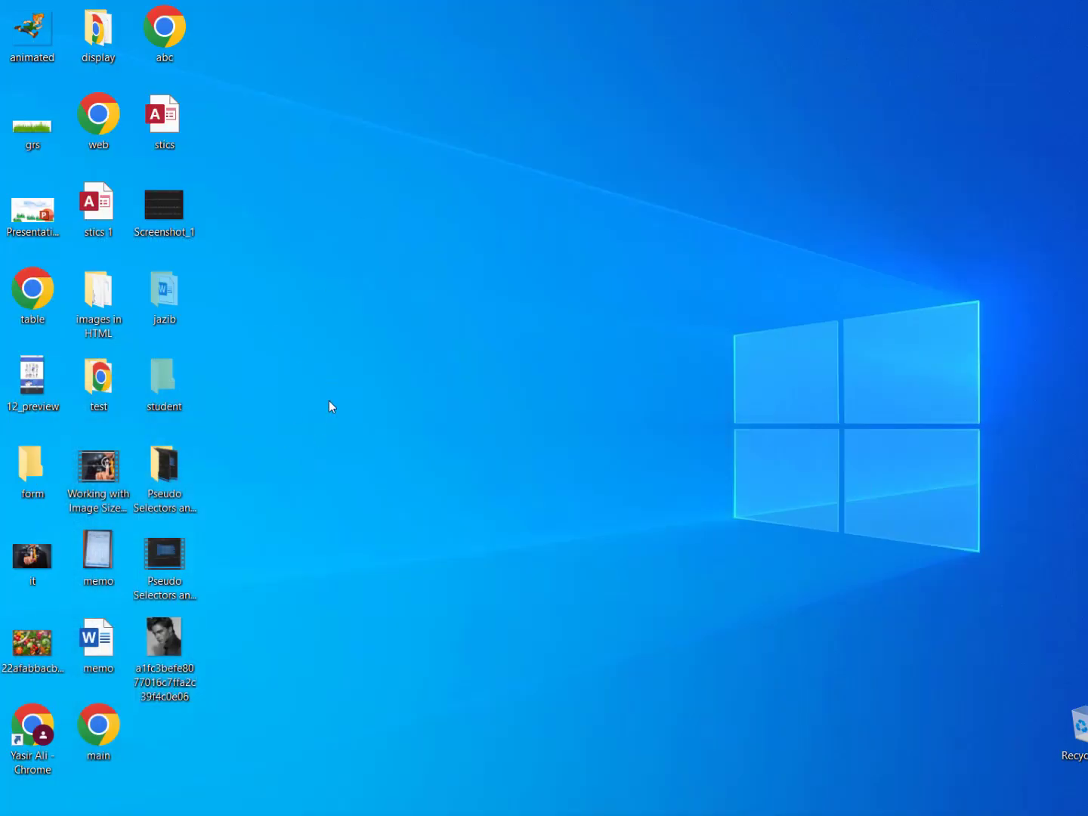
Step: Refresh the desktop, open Downloads in File Explorer and drag out pngegg.png
right_click(329, 382)
click(382, 437)
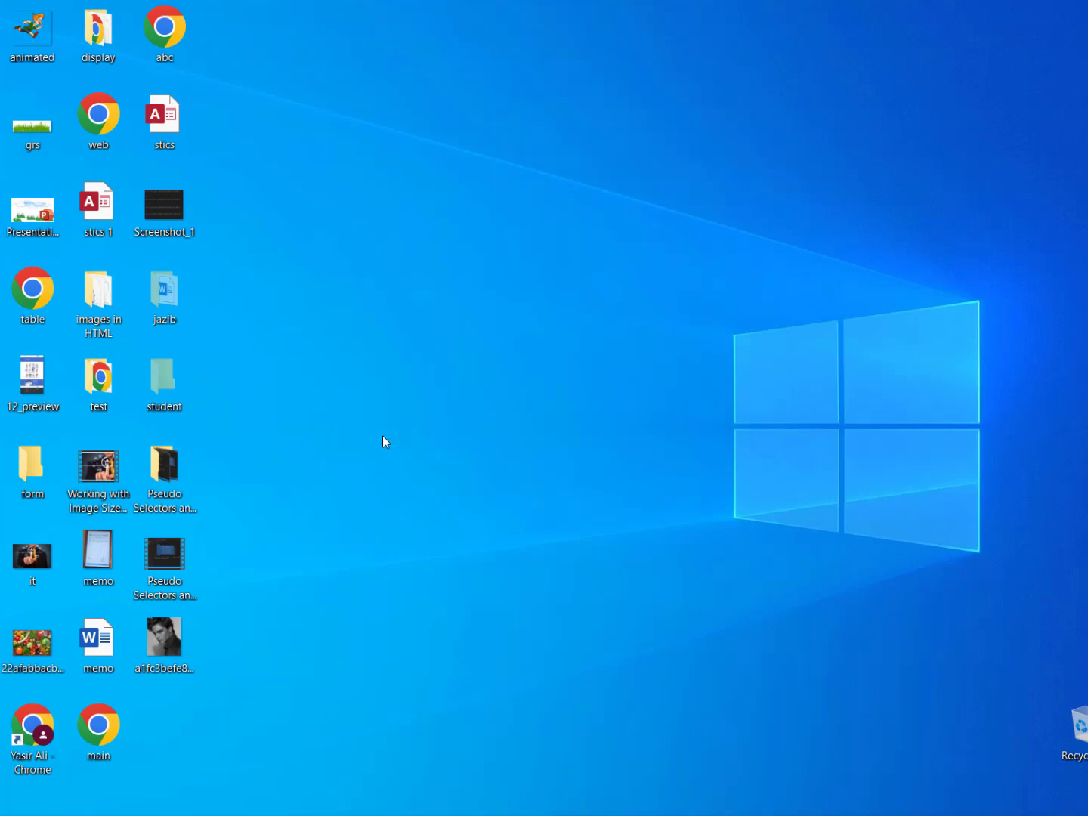
key(super+e)
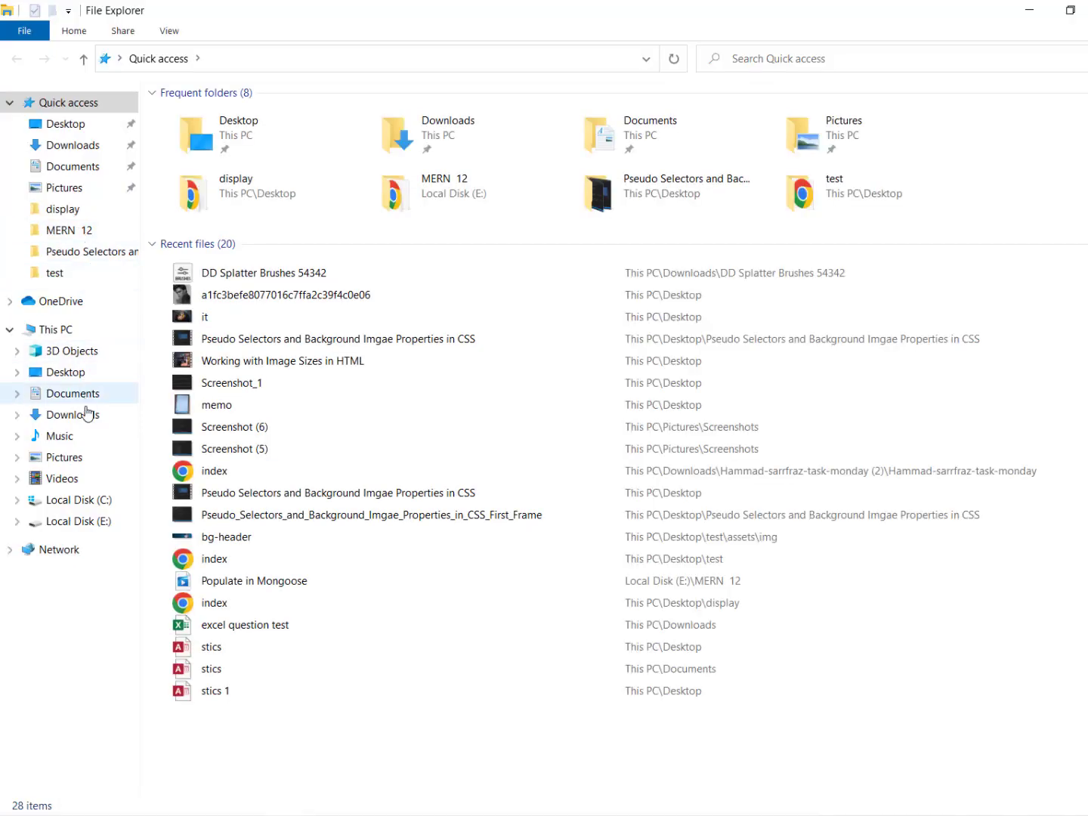
click(91, 417)
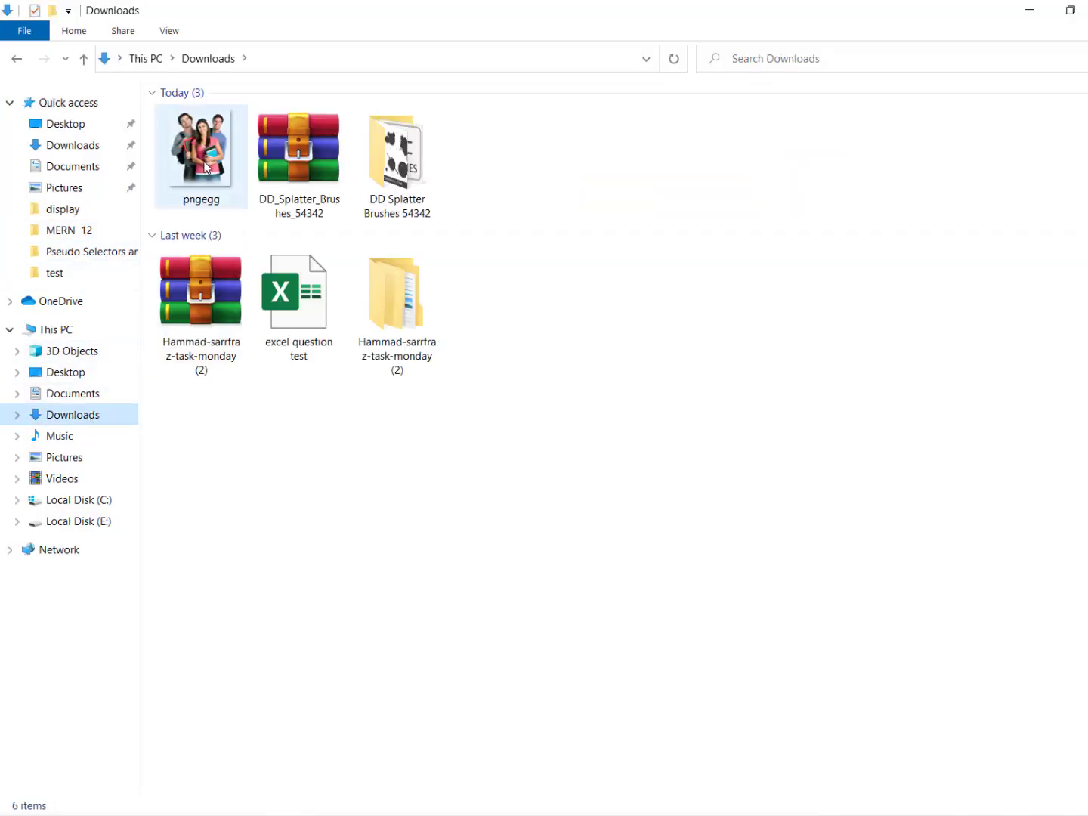
mouse_move(201, 152)
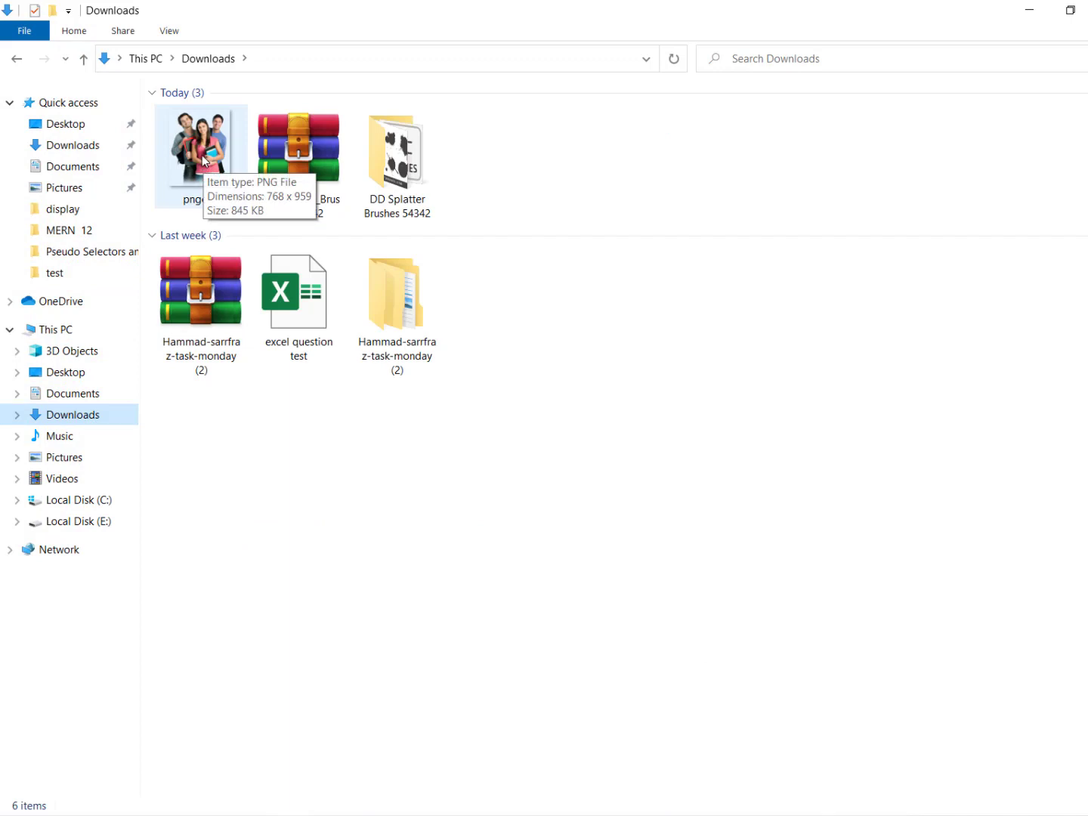
drag(204, 160, 145, 815)
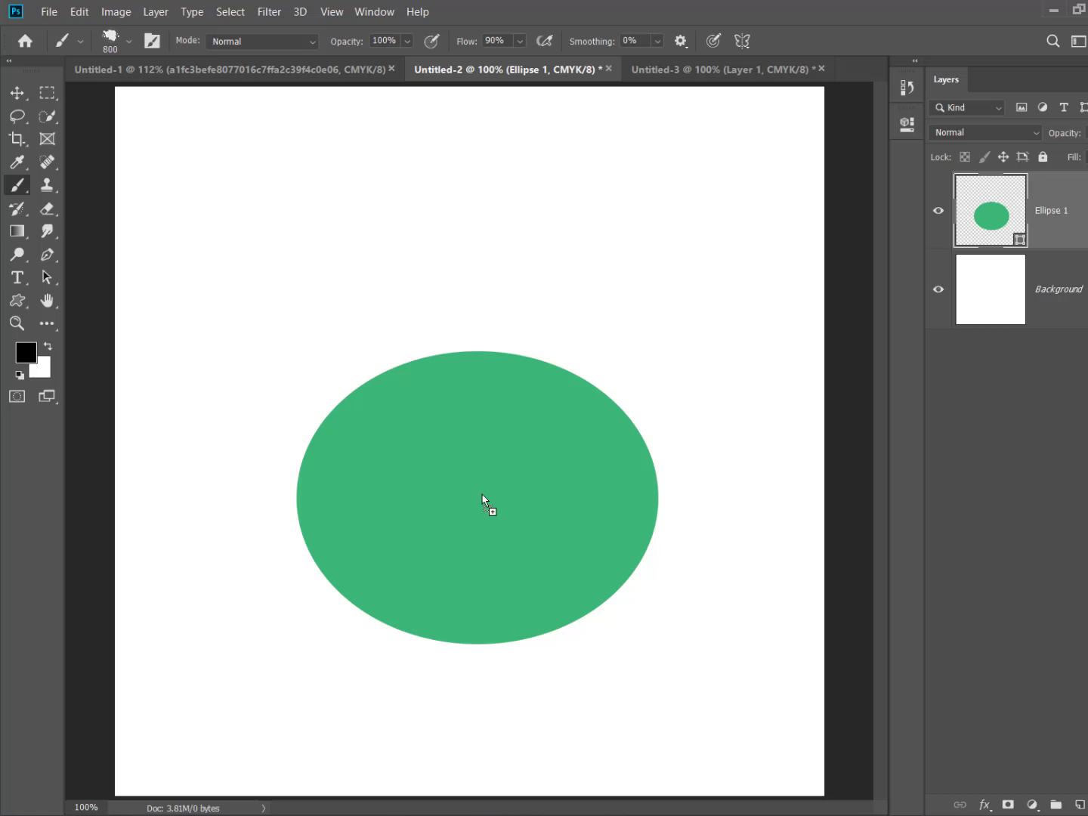
Step: Place pngegg.png scaled down over the green ellipse and load the Ellipse 1 outline as a selection
drag(146, 812, 484, 498)
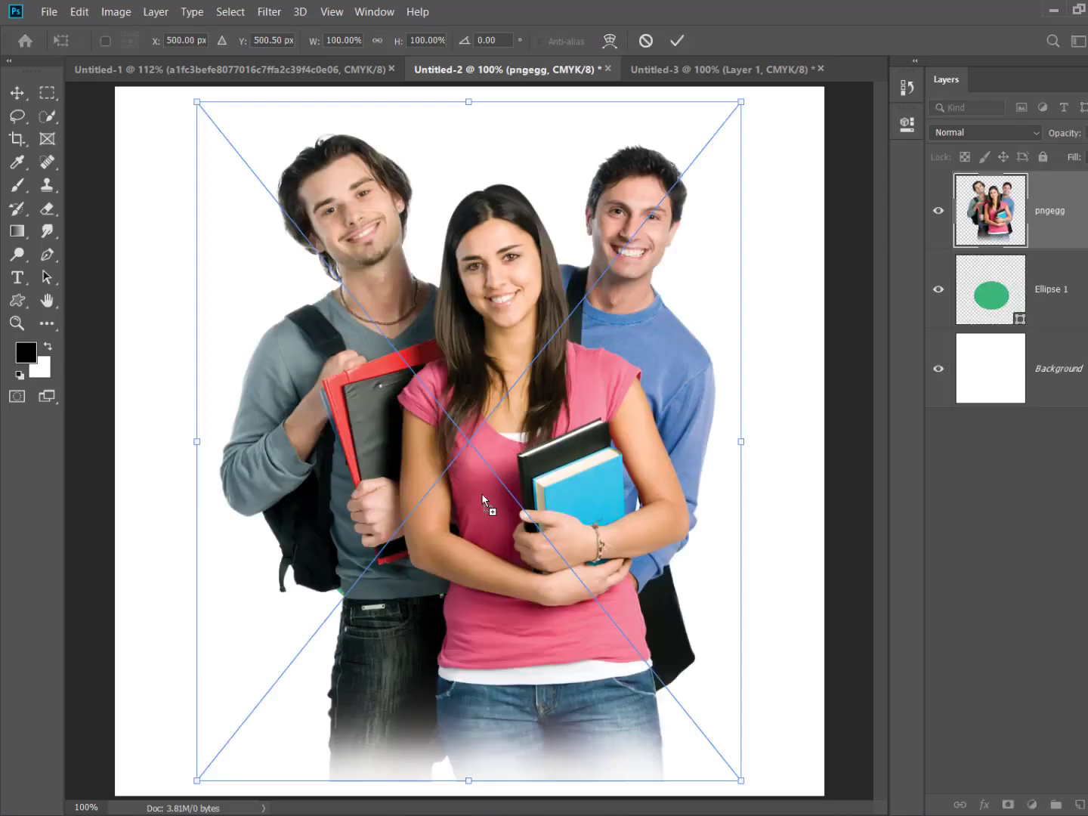
drag(468, 780, 480, 684)
drag(483, 582, 480, 574)
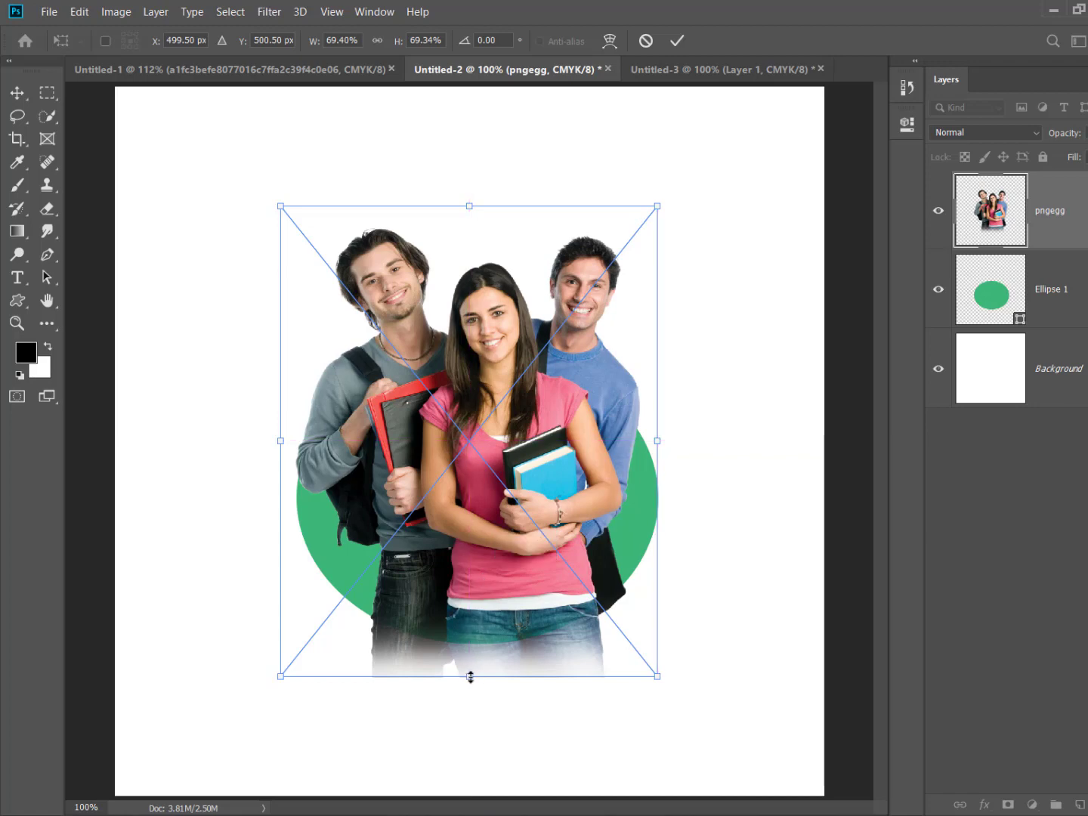
drag(470, 676, 470, 651)
drag(518, 538, 518, 563)
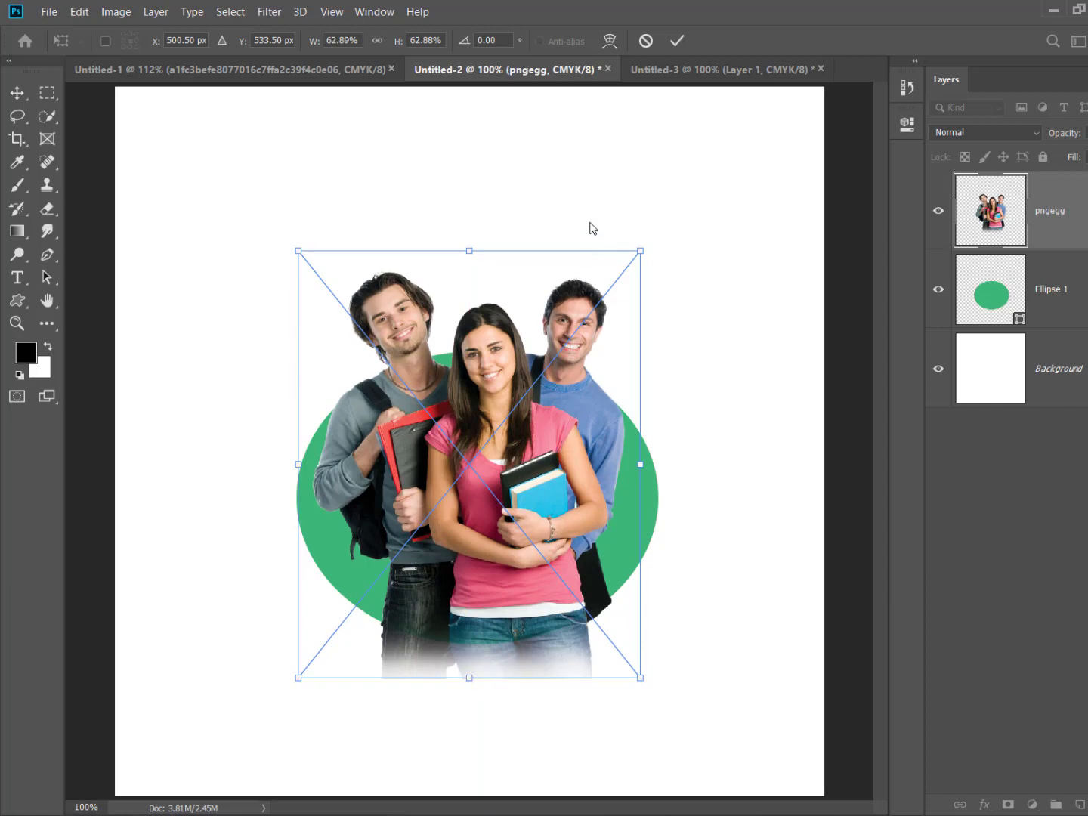
key(alt+space)
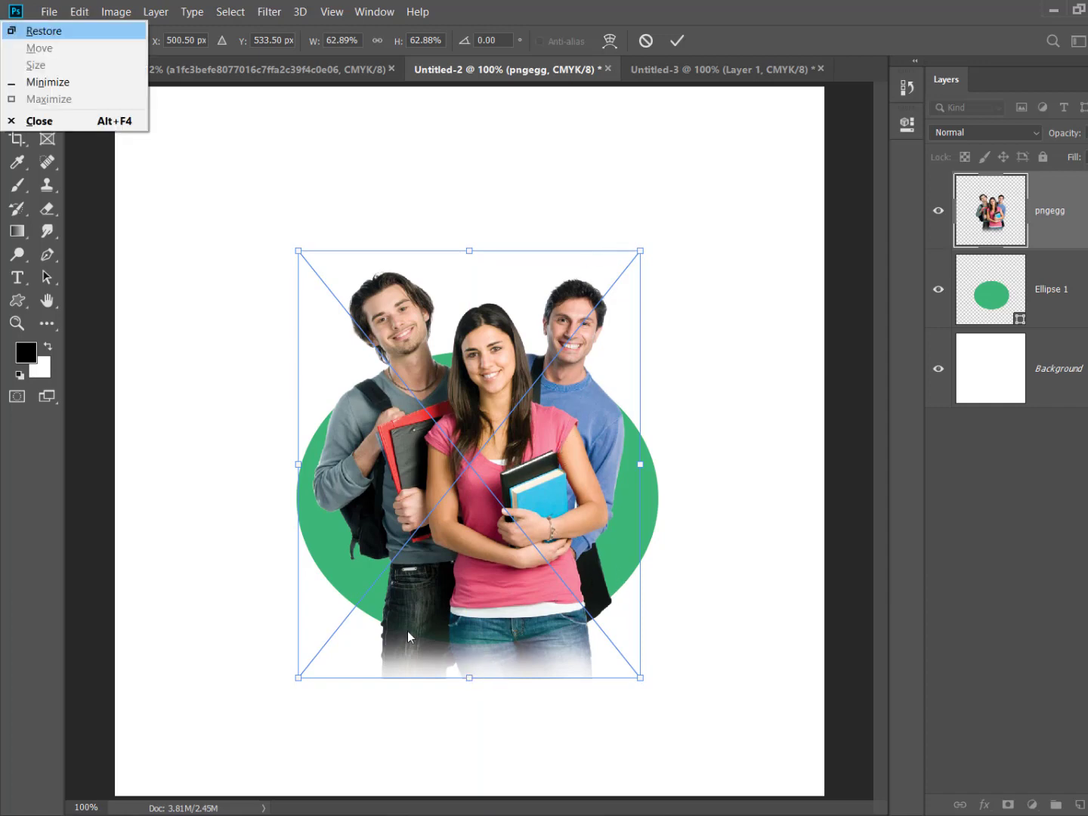
key(Escape)
key(b)
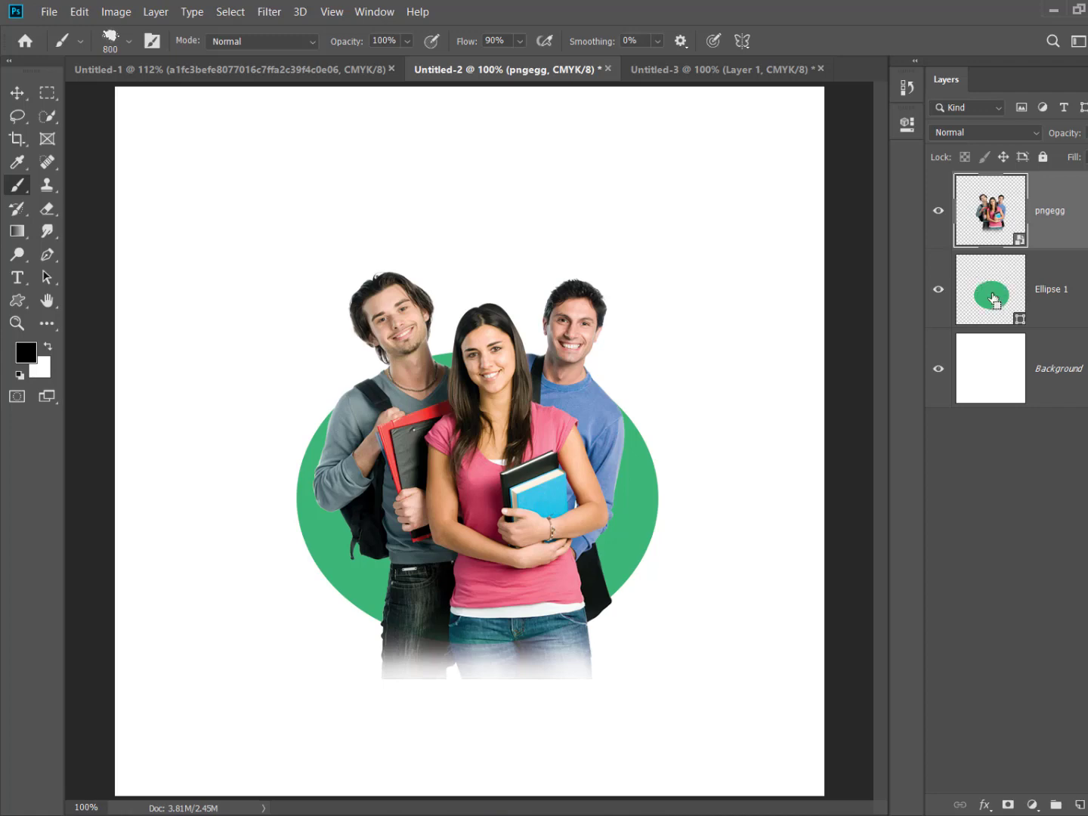
ctrl+click(994, 299)
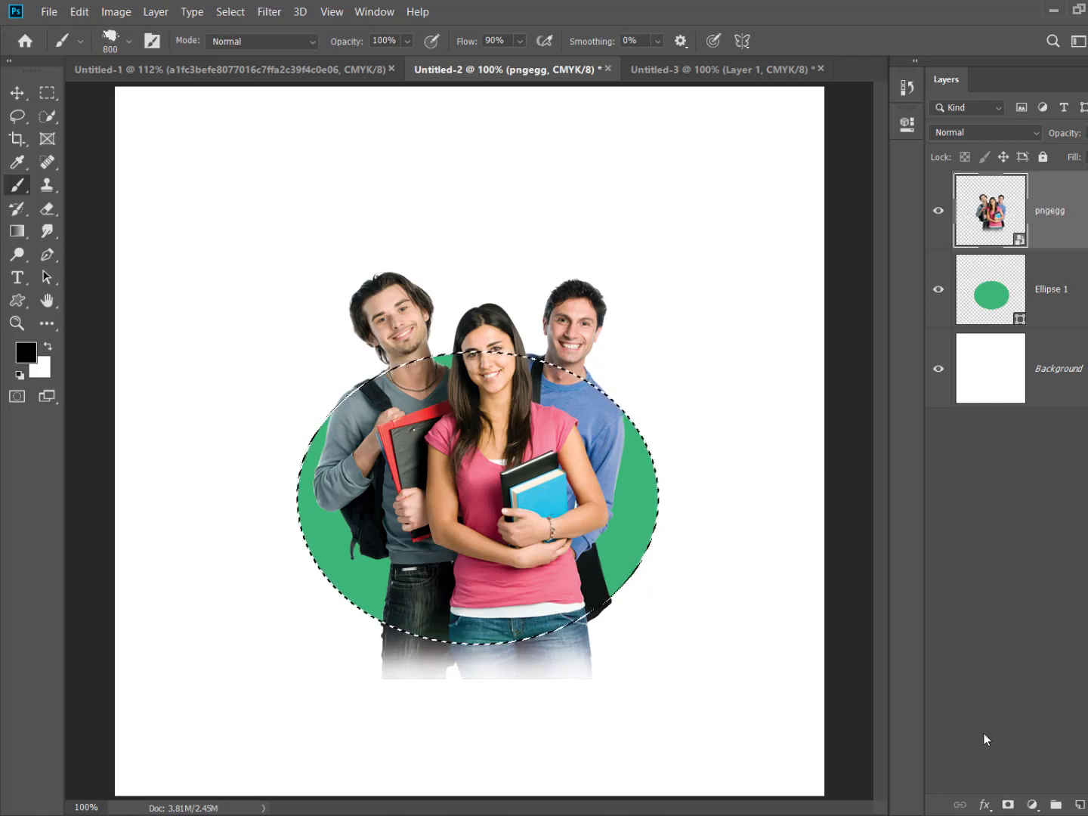
Step: Add a layer mask from the ellipse selection to the pngegg students layer
click(1007, 805)
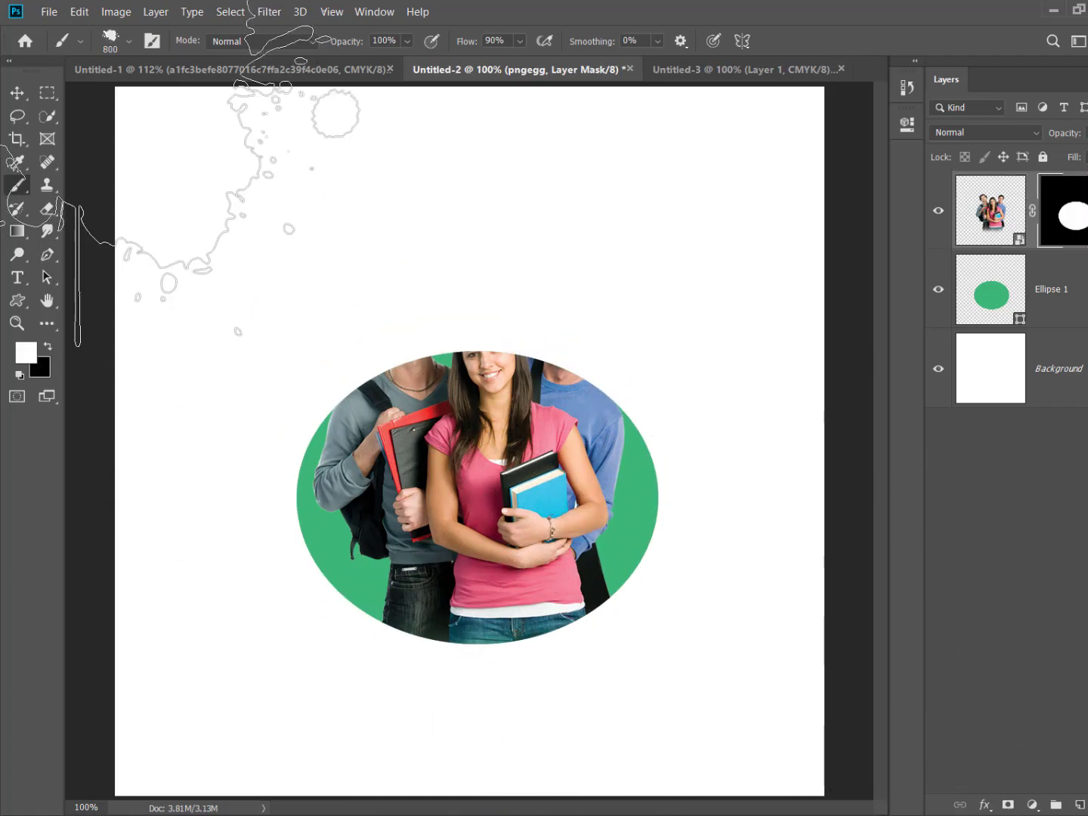
key(v)
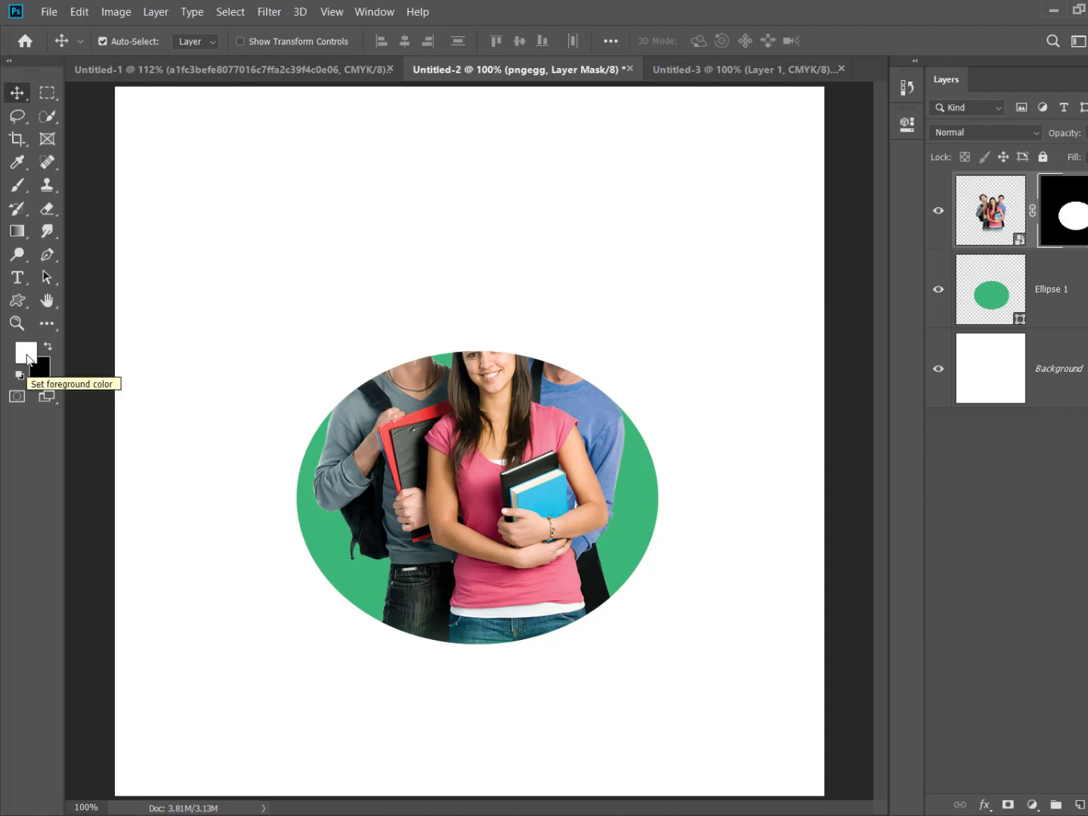
Step: Switch to the General Brushes Hard Round brush at size 200
key(b)
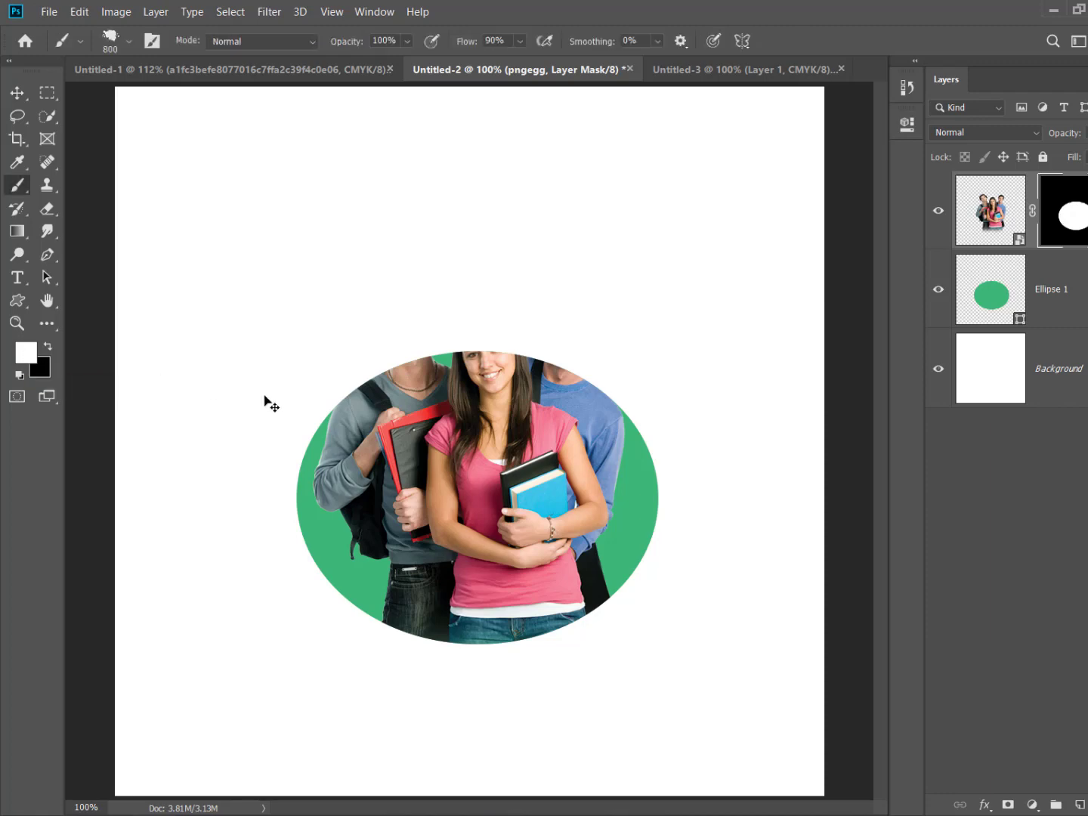
right_click(443, 340)
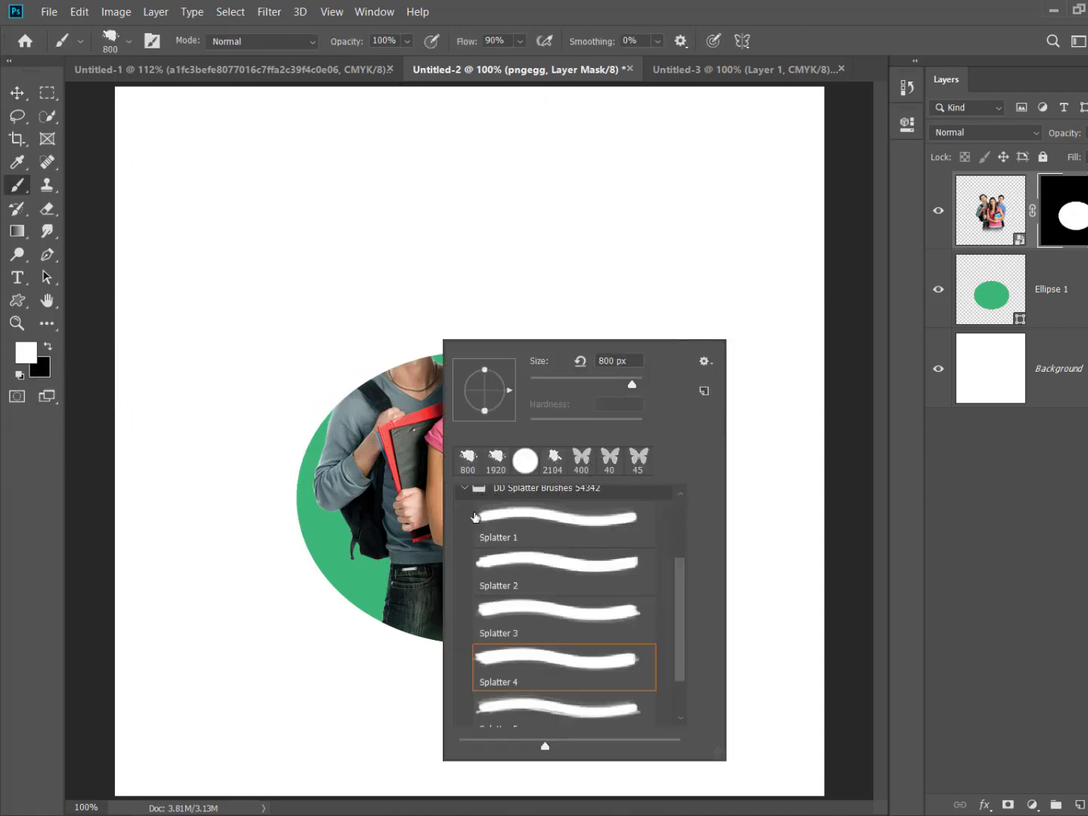
click(464, 487)
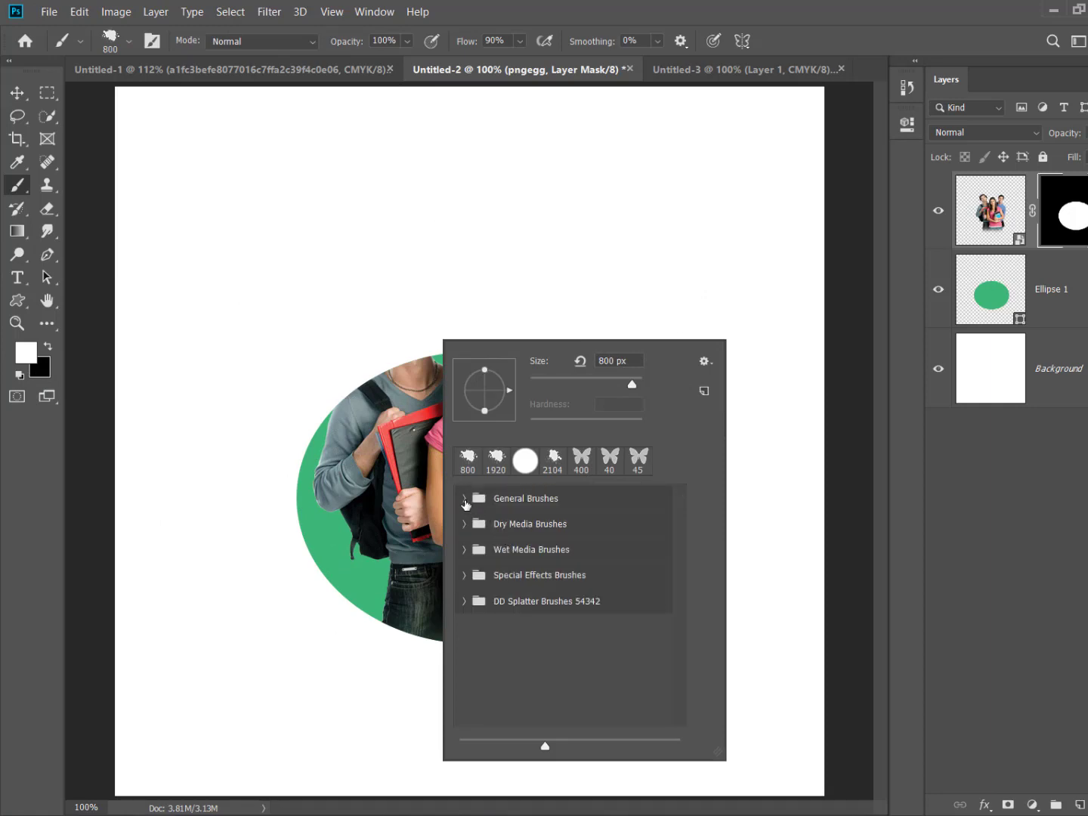
click(463, 498)
click(546, 578)
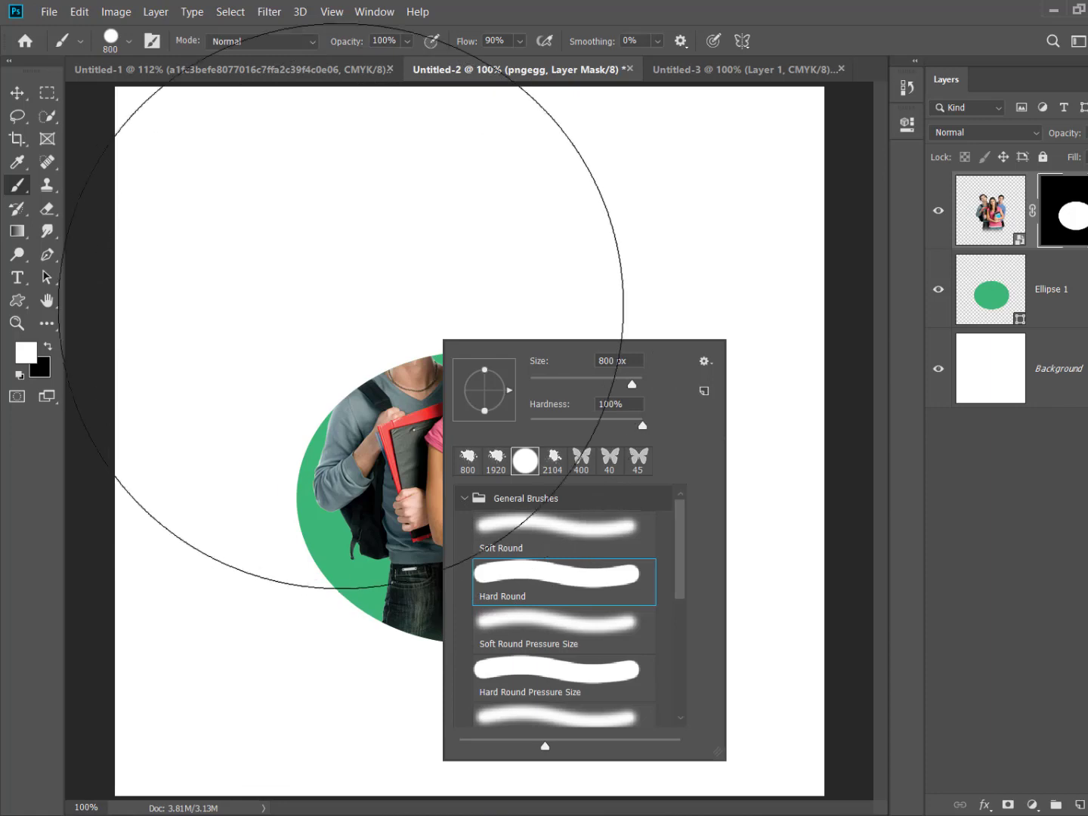
click(333, 296)
key(ctrl+z)
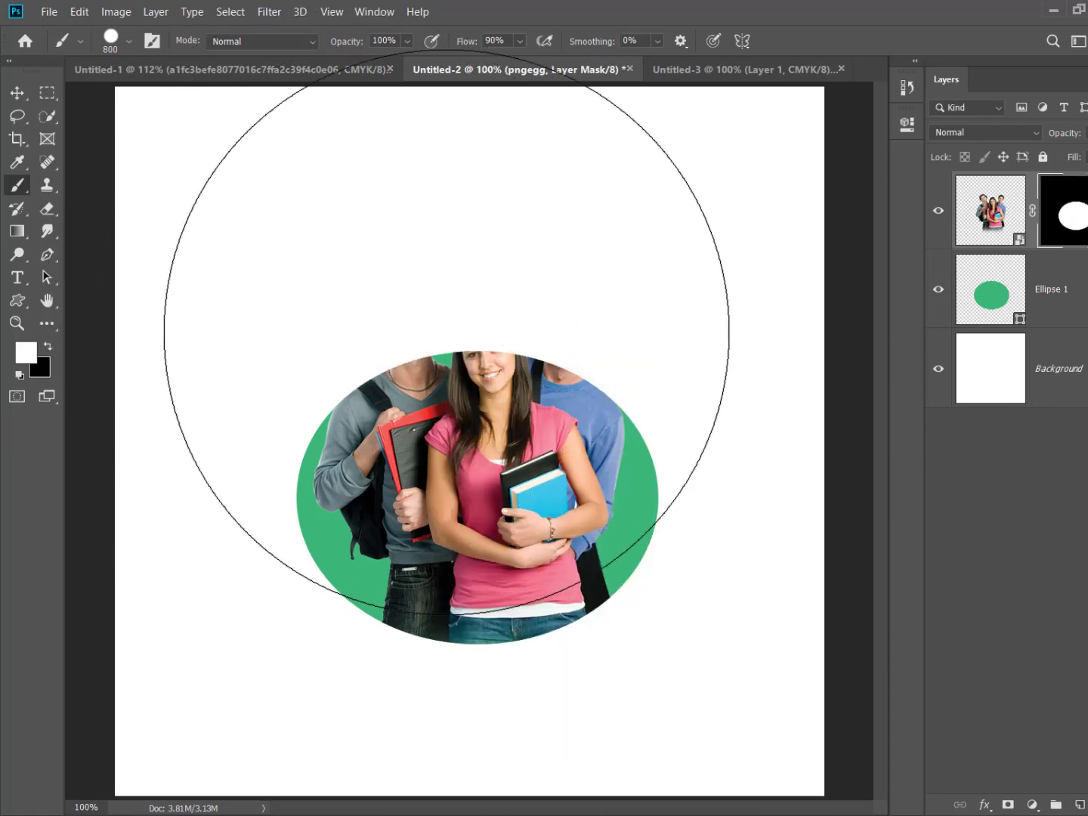
key(bracketleft)
key(bracketleft)
key(bracketleft)
key(bracketleft)
key(bracketleft)
key(bracketleft)
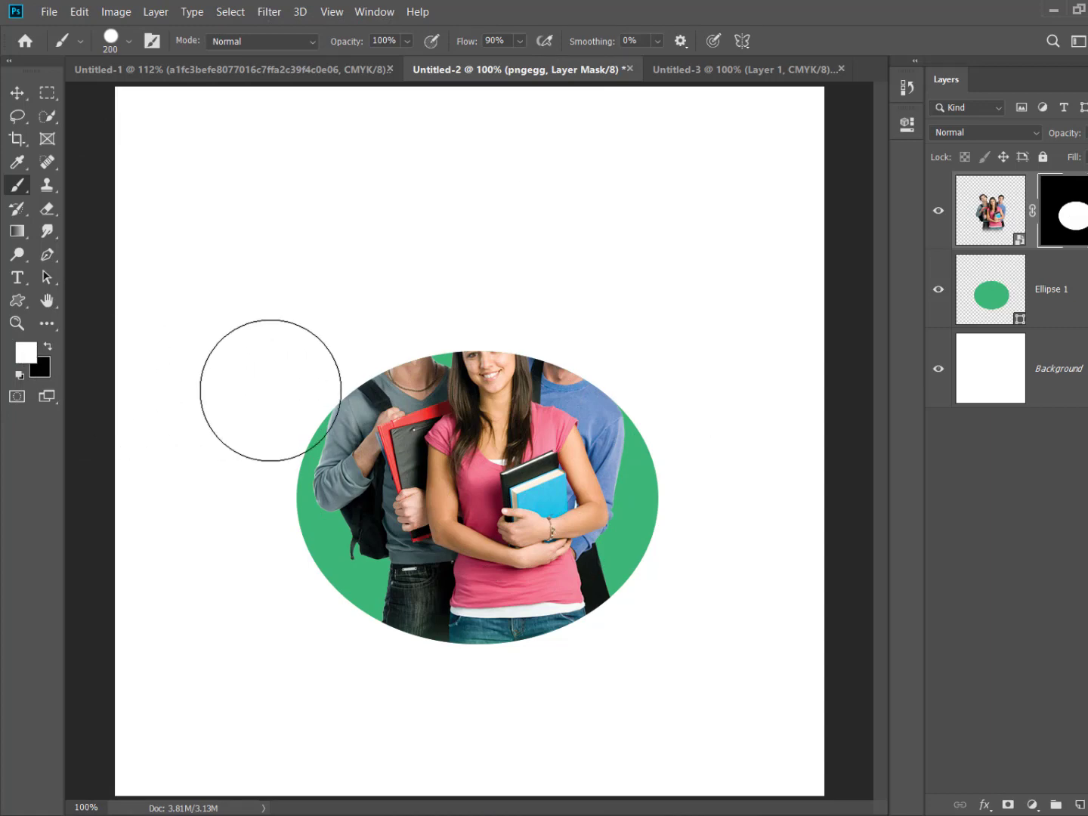
Step: Paint white on the mask to reveal the students' heads above the ellipse, keeping the jeans hidden
mouse_move(304, 393)
mouse_down()
mouse_move(389, 352)
mouse_move(376, 332)
mouse_move(488, 334)
mouse_move(376, 323)
mouse_move(500, 292)
mouse_move(576, 347)
mouse_move(390, 349)
mouse_move(583, 340)
mouse_move(327, 335)
mouse_move(688, 237)
mouse_up()
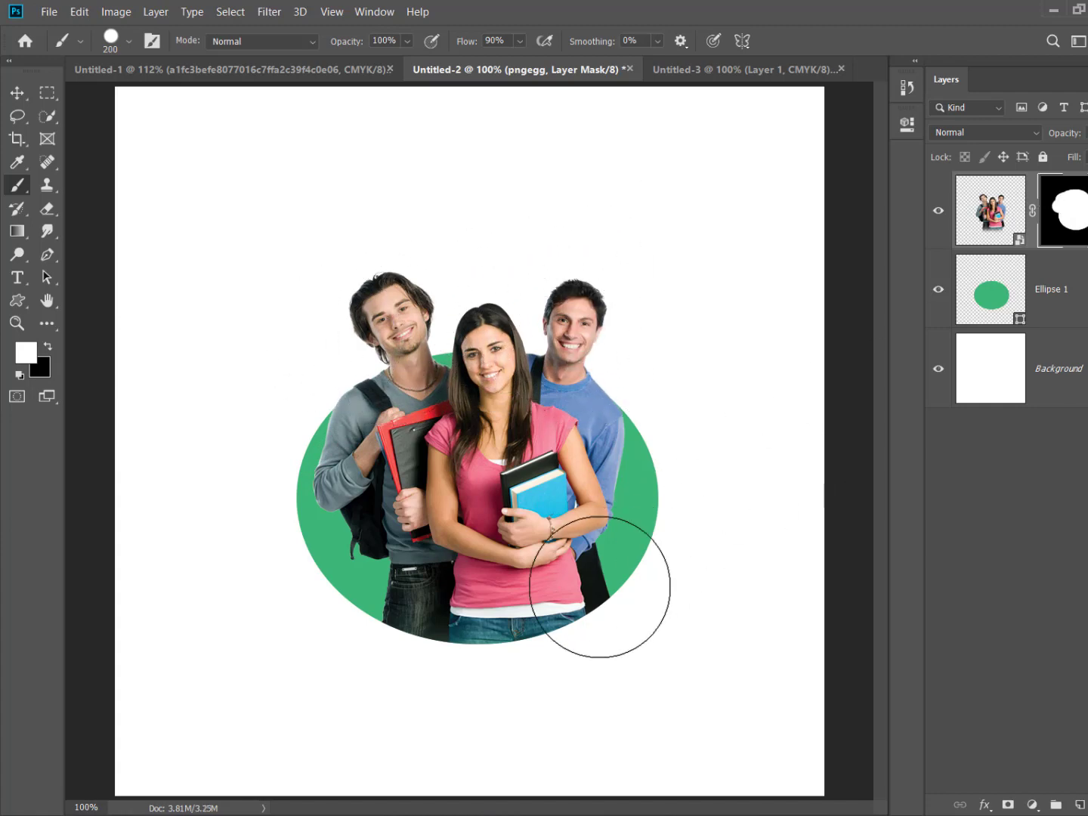
mouse_move(660, 539)
mouse_down()
mouse_move(612, 612)
mouse_move(535, 641)
mouse_move(408, 650)
mouse_move(462, 668)
mouse_move(588, 621)
mouse_move(521, 658)
mouse_move(476, 651)
mouse_move(621, 621)
mouse_up()
key(ctrl+z)
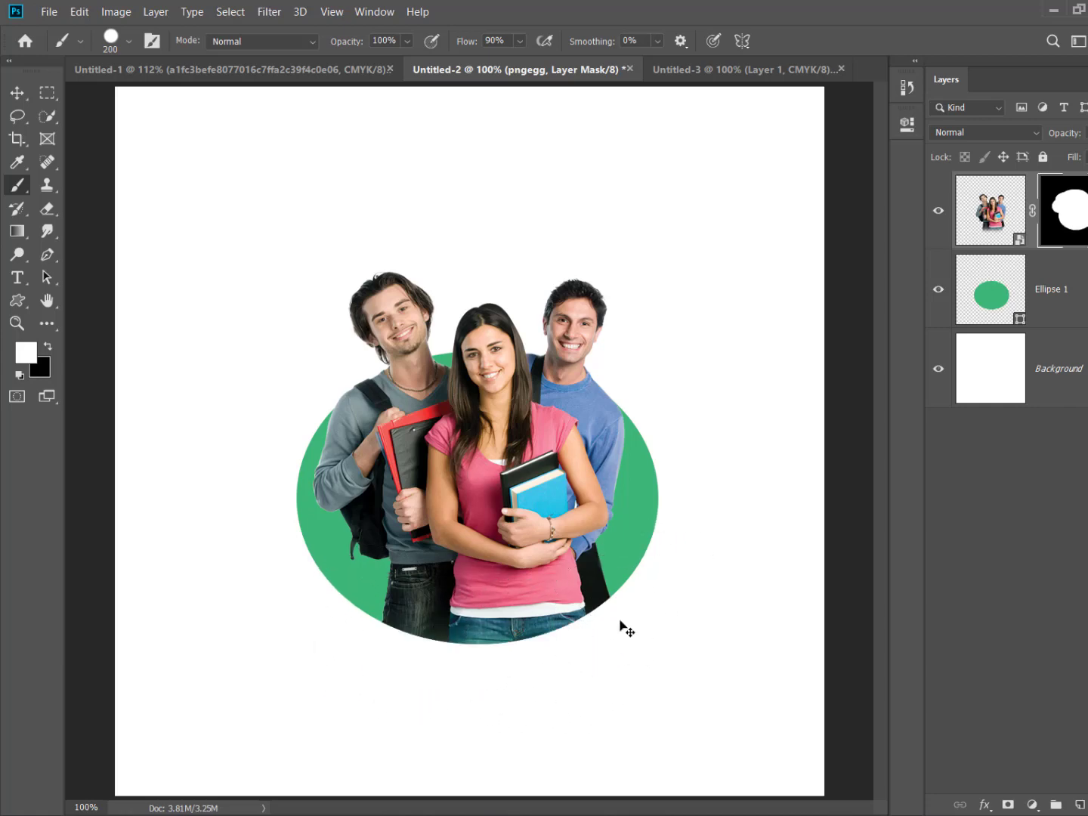
mouse_move(619, 621)
mouse_down()
mouse_move(624, 610)
mouse_move(420, 651)
mouse_move(502, 661)
mouse_move(467, 665)
mouse_up()
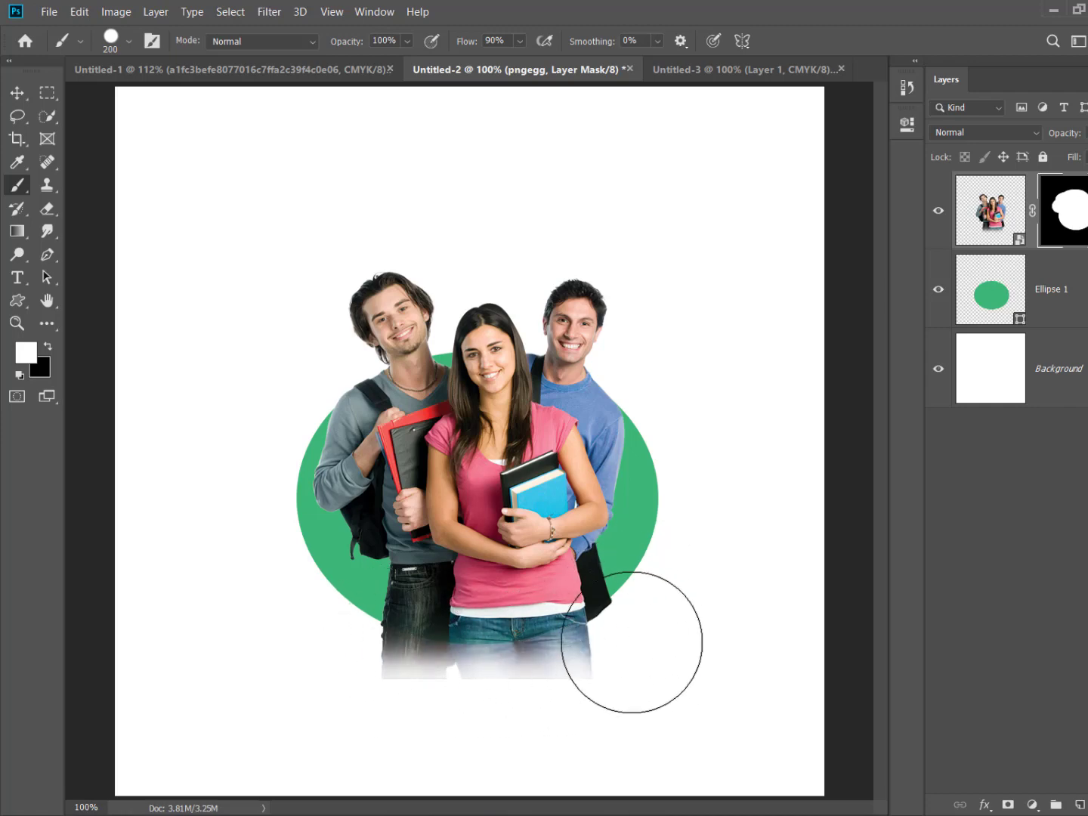
drag(547, 651, 587, 632)
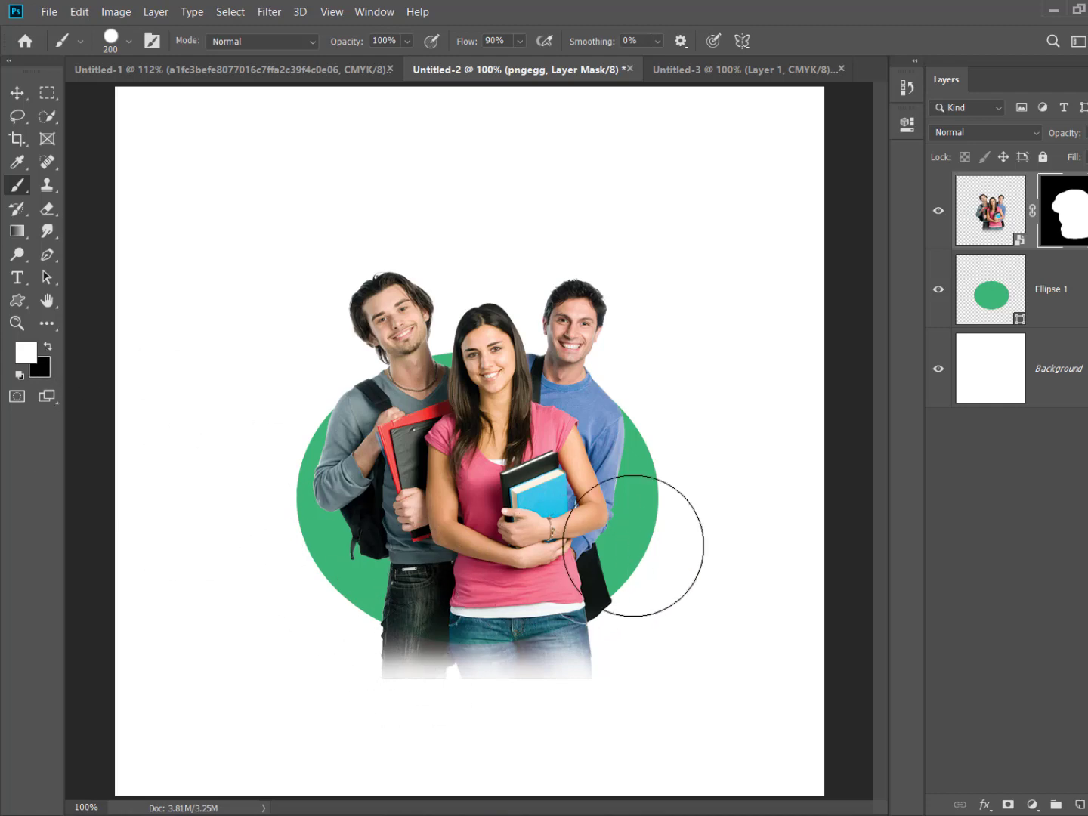
key(ctrl+z)
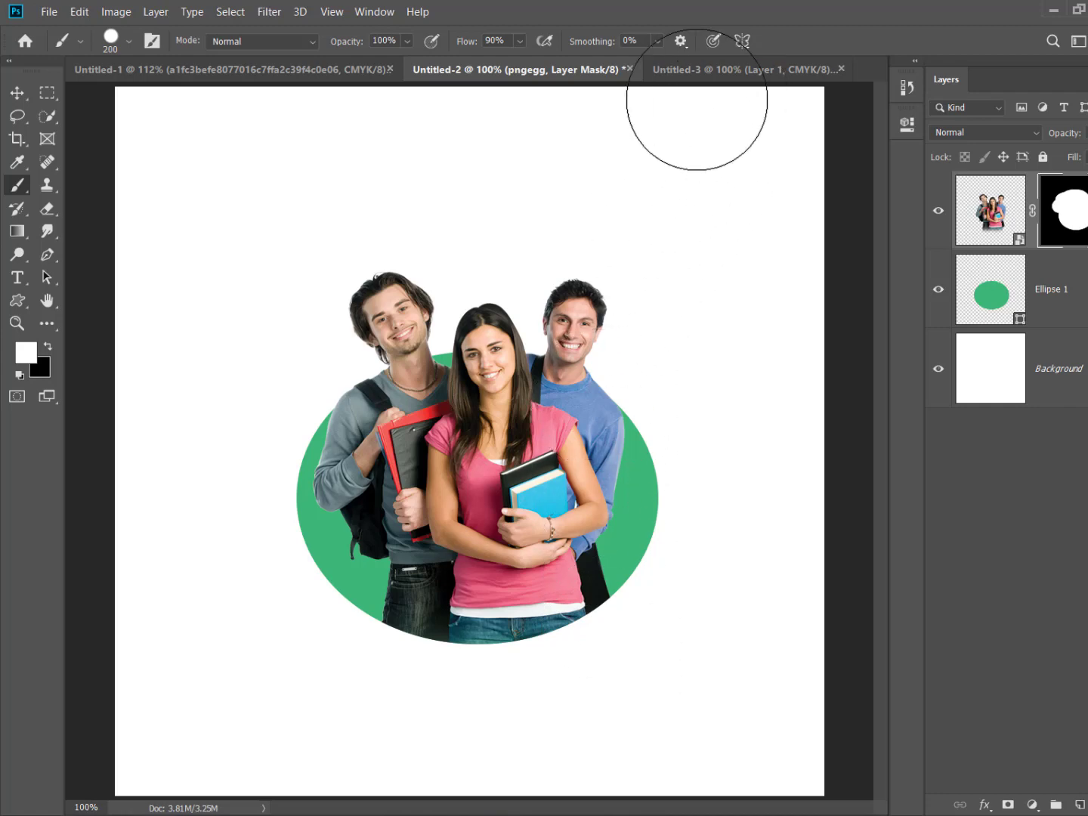
Step: In the butterflies document, delete the butterfly layer and add a new empty layer
click(719, 68)
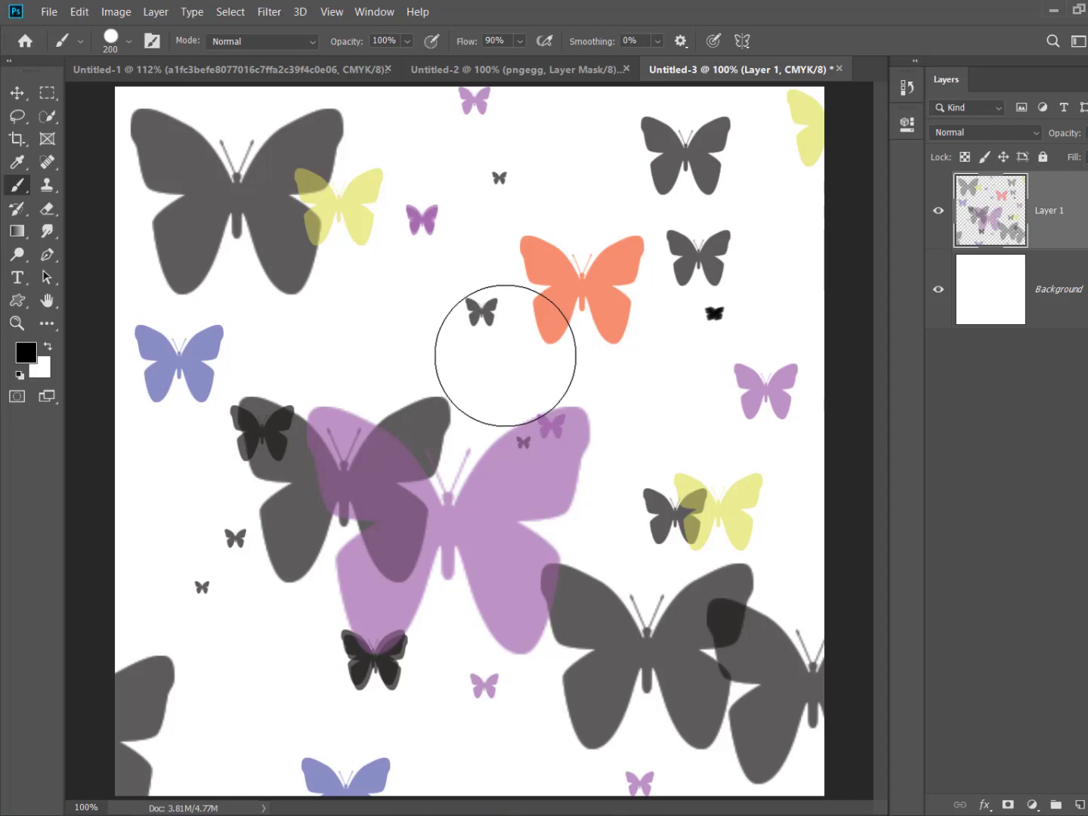
mouse_move(1015, 243)
mouse_down()
mouse_move(1015, 807)
mouse_move(1081, 804)
mouse_up()
click(1080, 804)
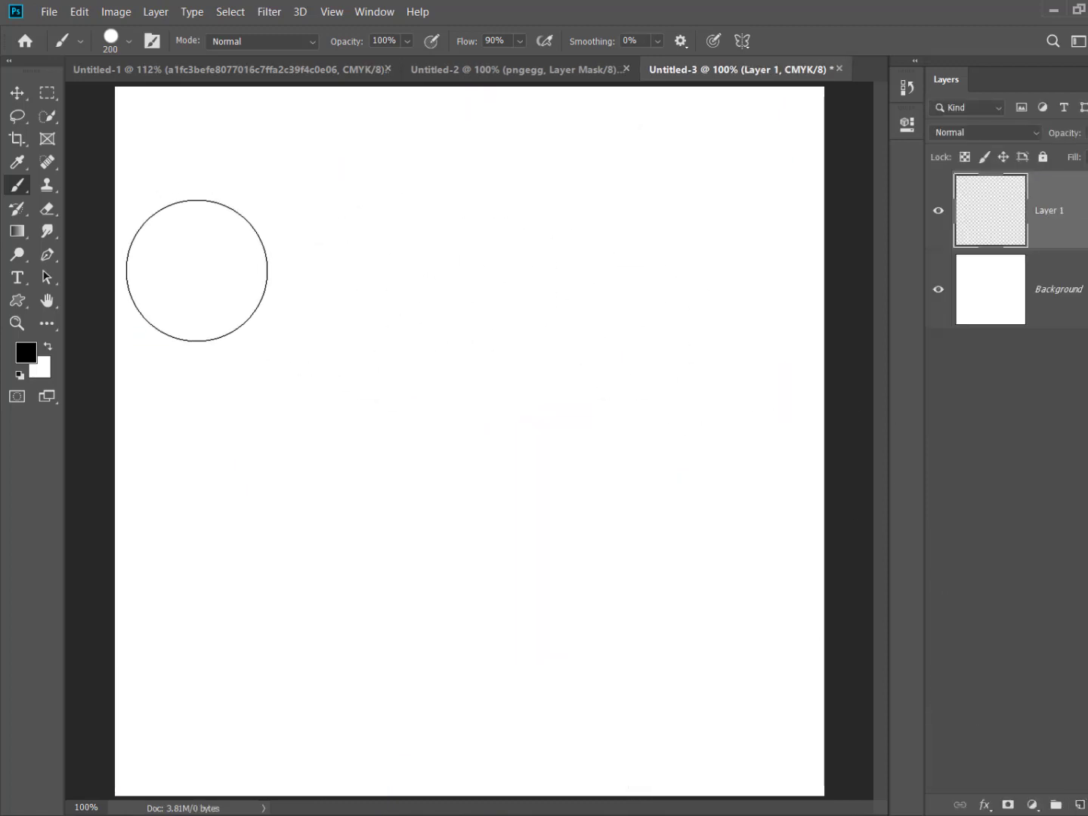
Step: Select the Custom Shape Tool with the four-leaf clover preset shape
click(22, 307)
right_click(22, 307)
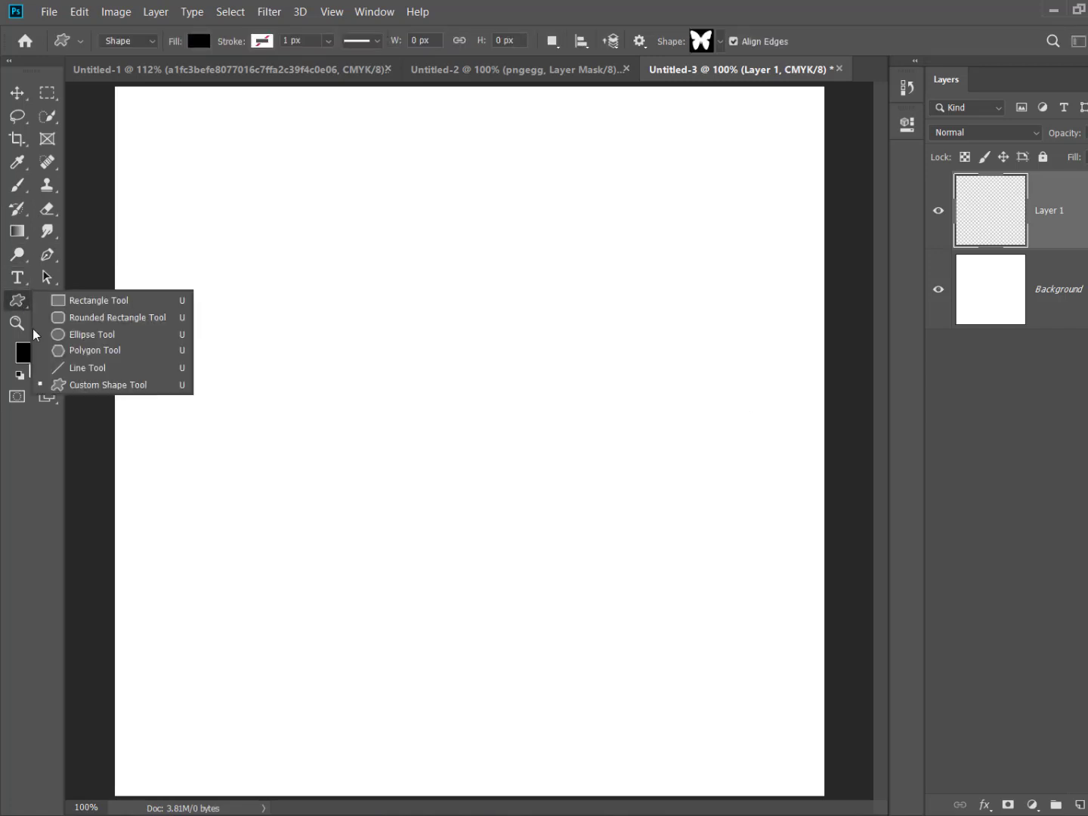
click(109, 385)
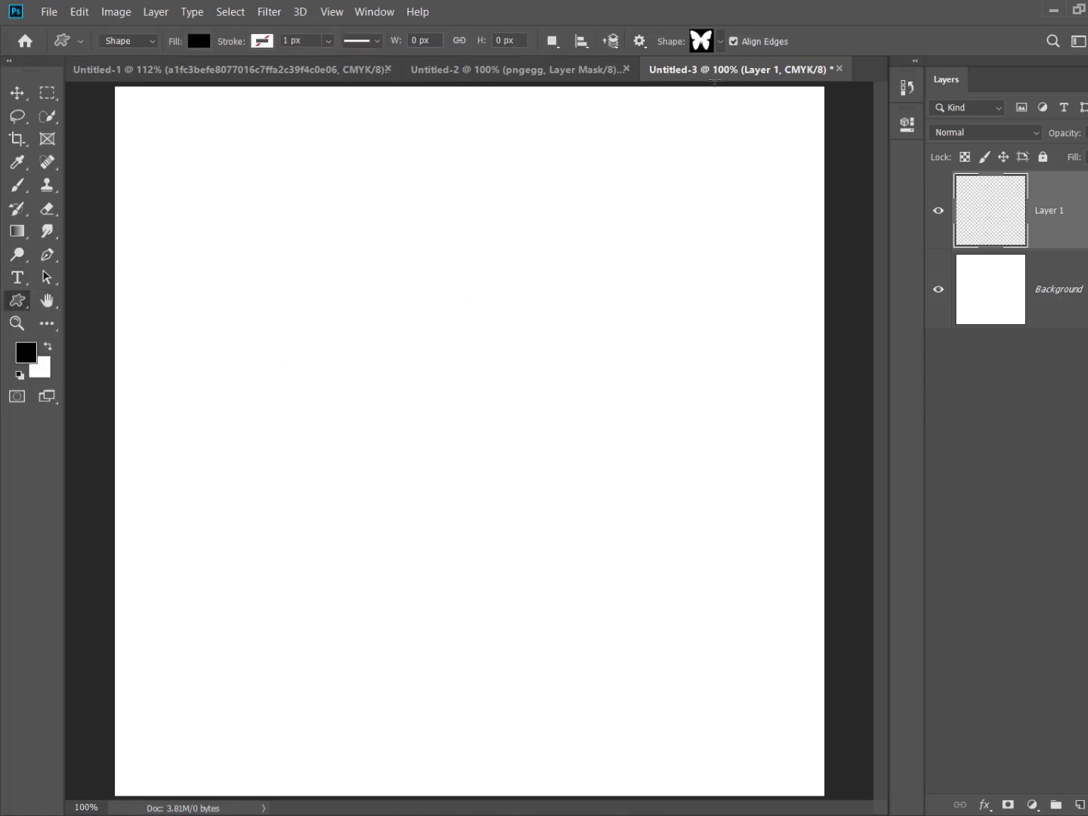
click(720, 42)
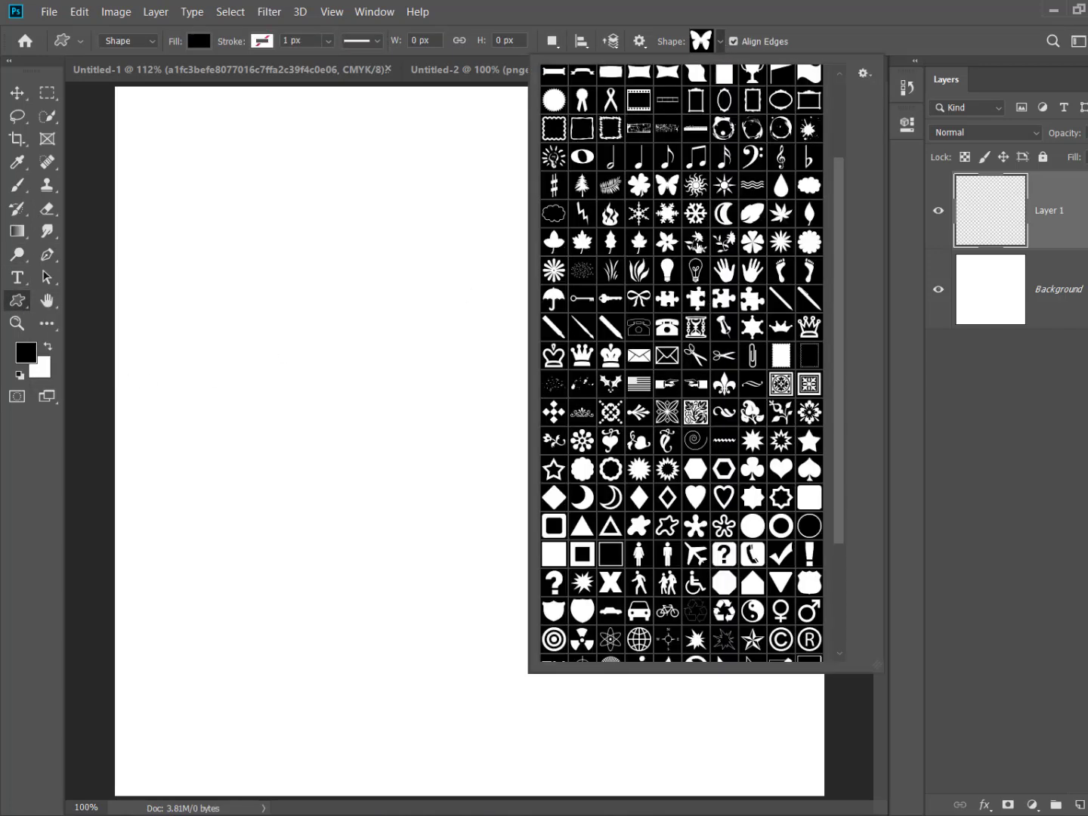
scroll(727, 432, down, 1)
scroll(727, 431, down, 1)
scroll(727, 432, down, 3)
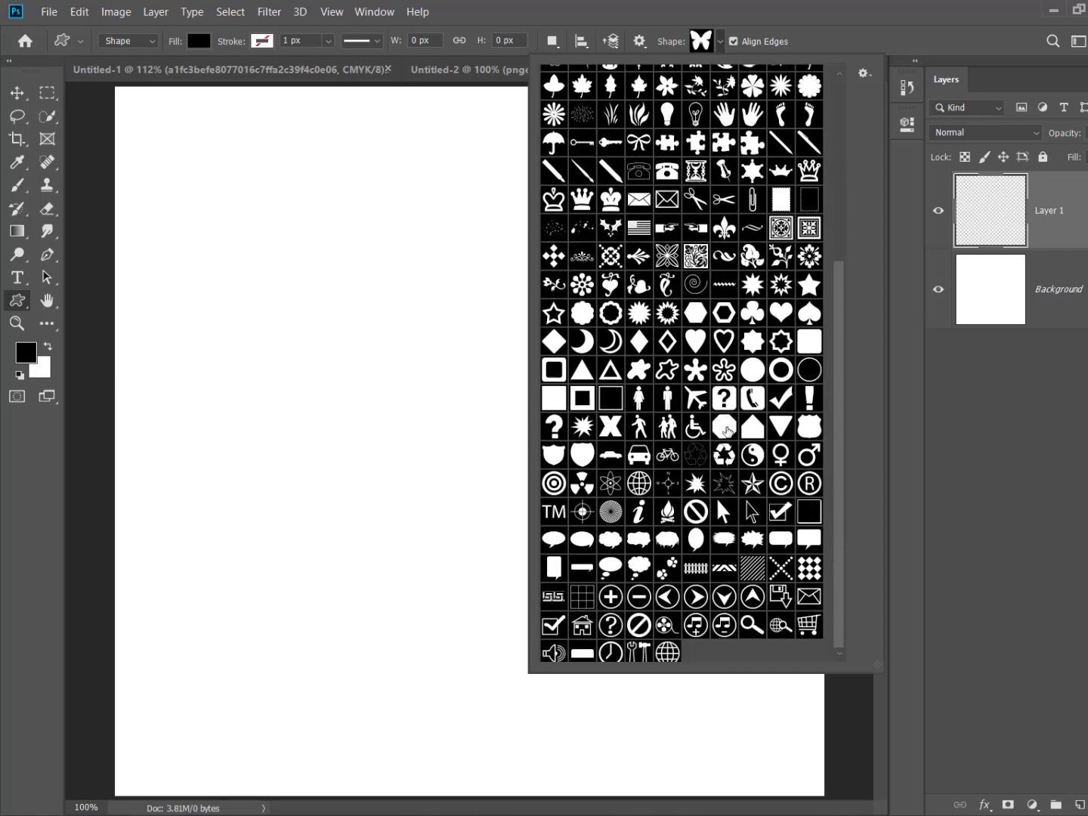
scroll(727, 431, up, 1)
scroll(727, 431, up, 1)
scroll(726, 432, up, 1)
scroll(727, 431, up, 2)
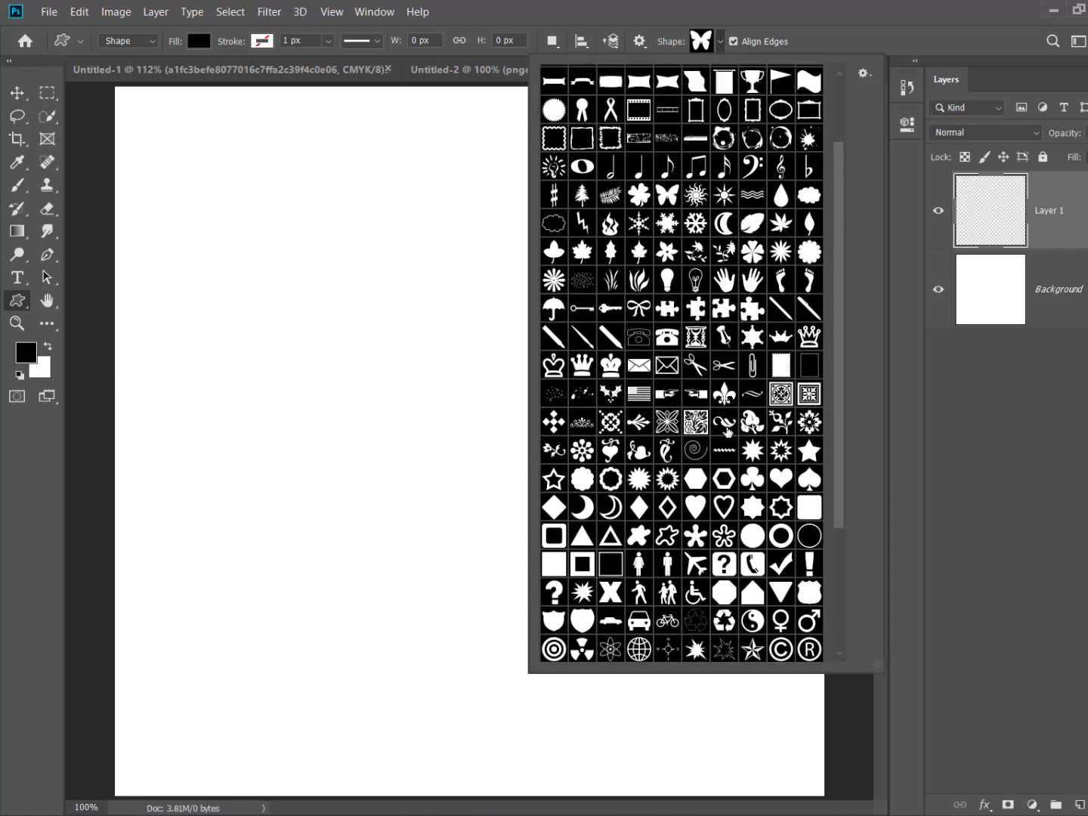
scroll(727, 431, up, 1)
scroll(727, 432, up, 1)
scroll(727, 432, up, 2)
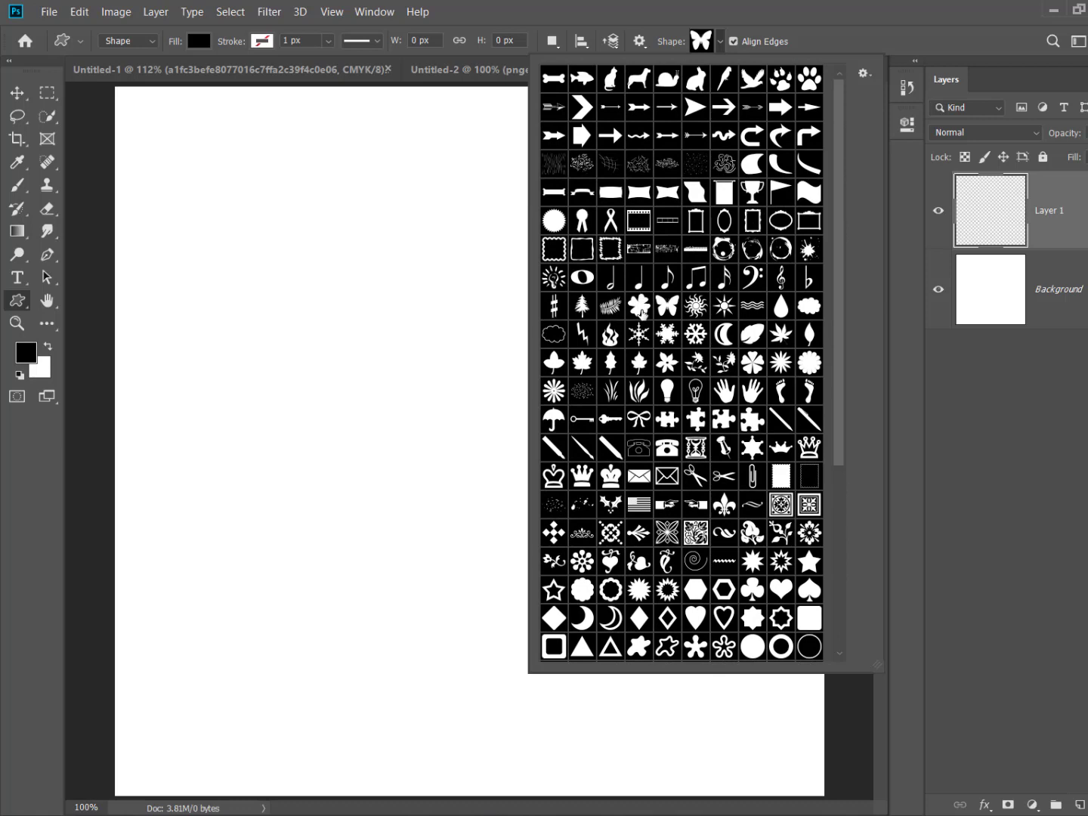
click(641, 313)
click(446, 393)
Step: Draw the clover shape near the canvas centre with an orange fill
drag(444, 396, 525, 460)
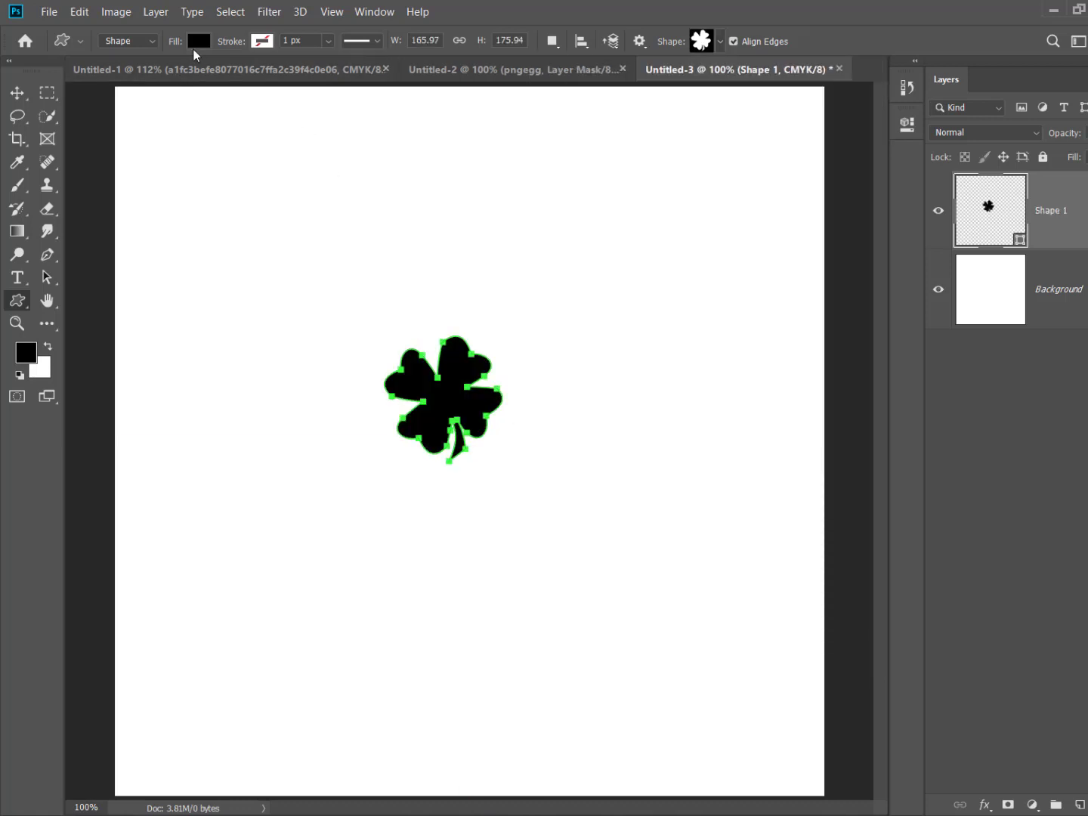
click(196, 43)
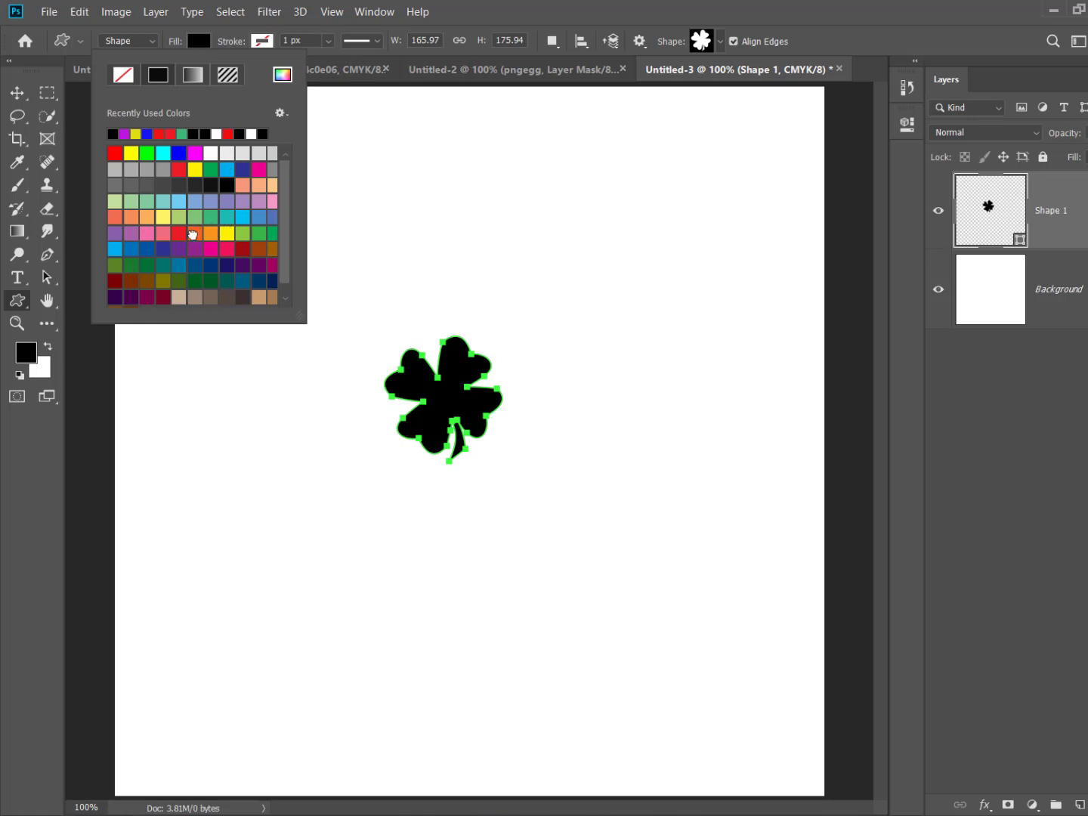
click(194, 233)
click(17, 92)
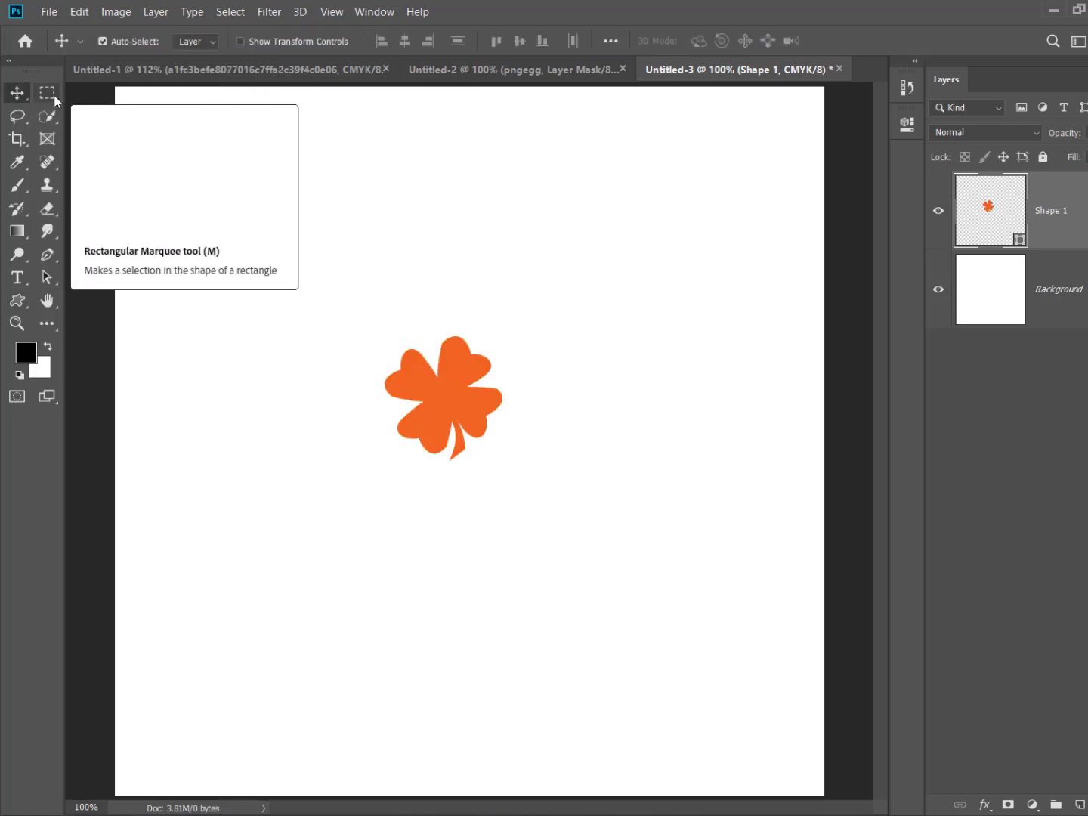
Step: Define the marquee-selected clover as brush preset 'Flower1', then delete the Shape 1 layer
click(46, 90)
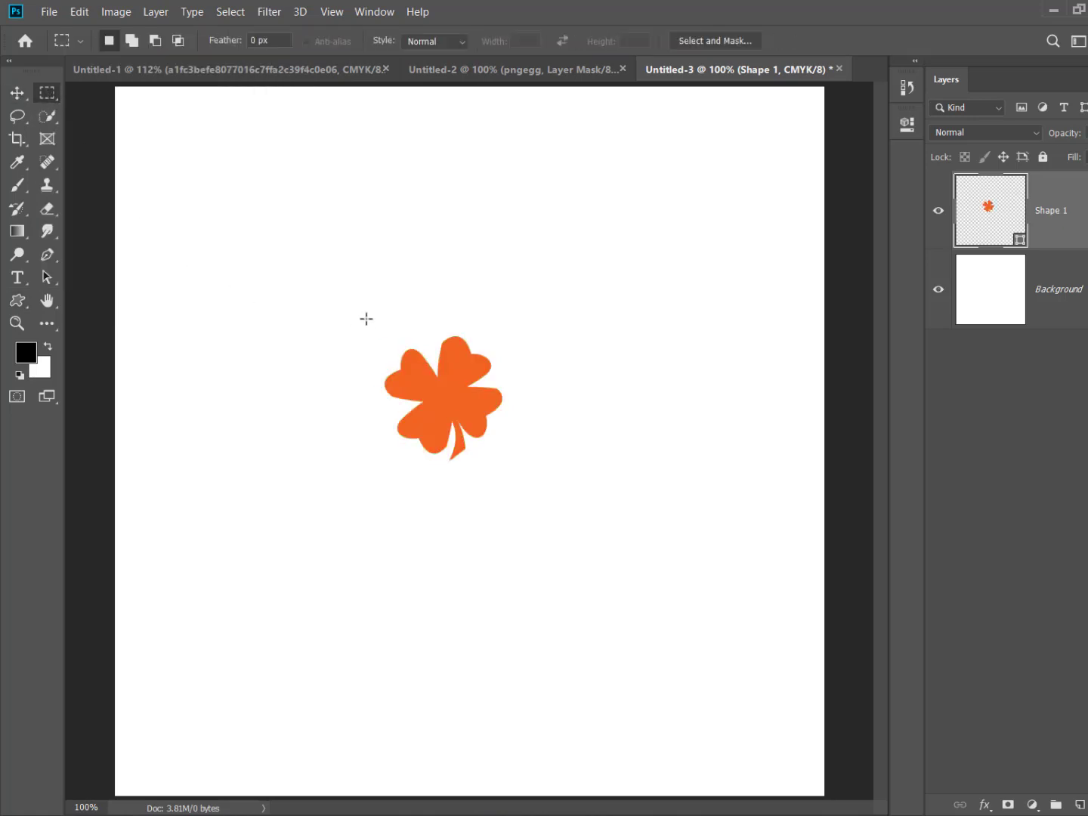
drag(371, 315, 516, 479)
click(80, 12)
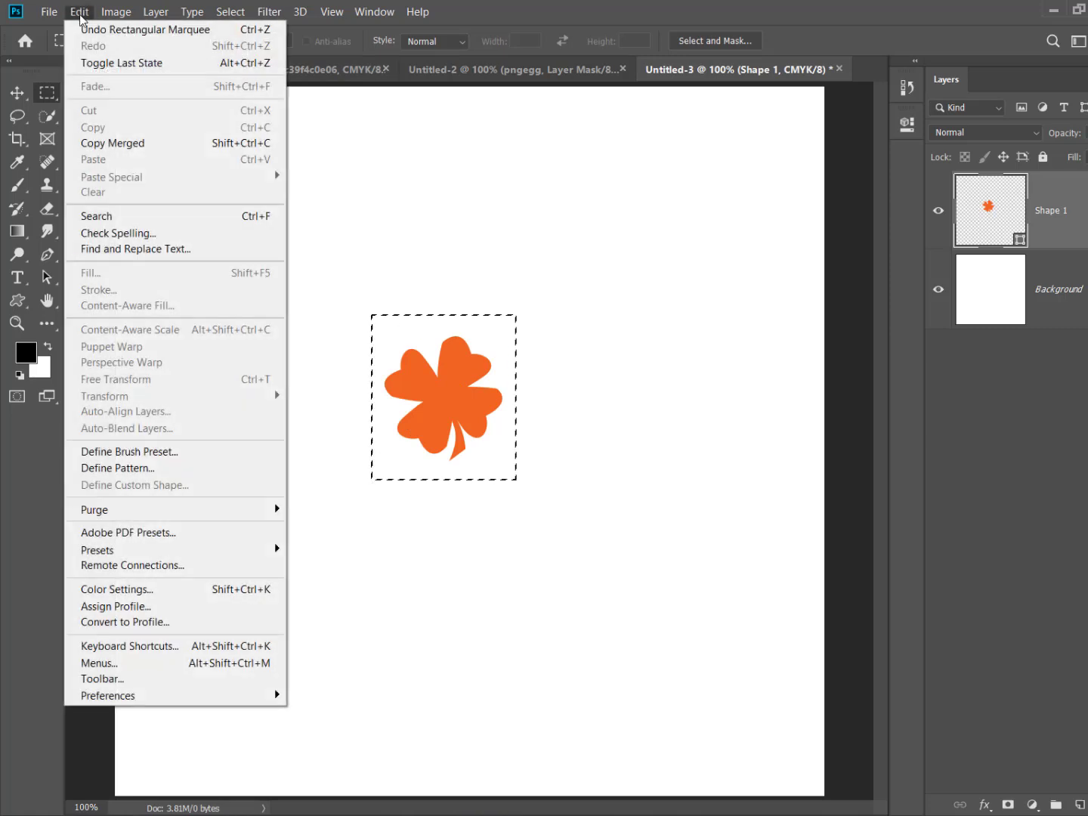
click(152, 458)
drag(533, 249, 307, 268)
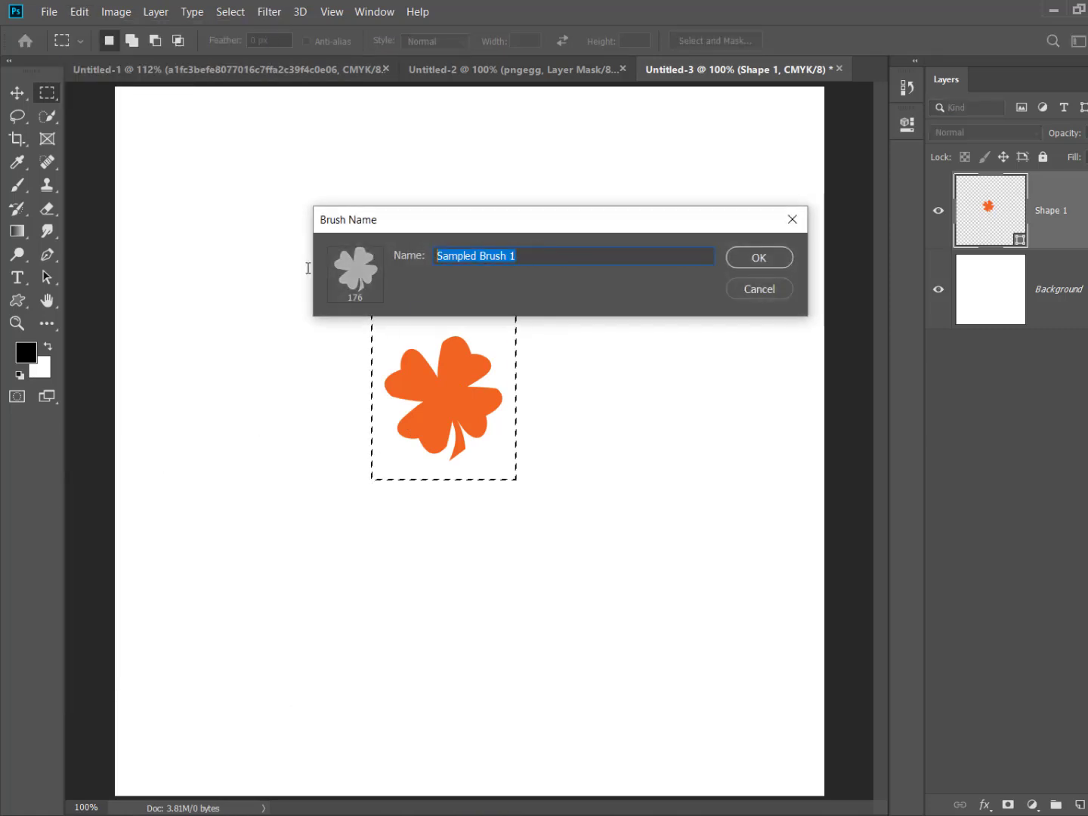
text(Flower1)
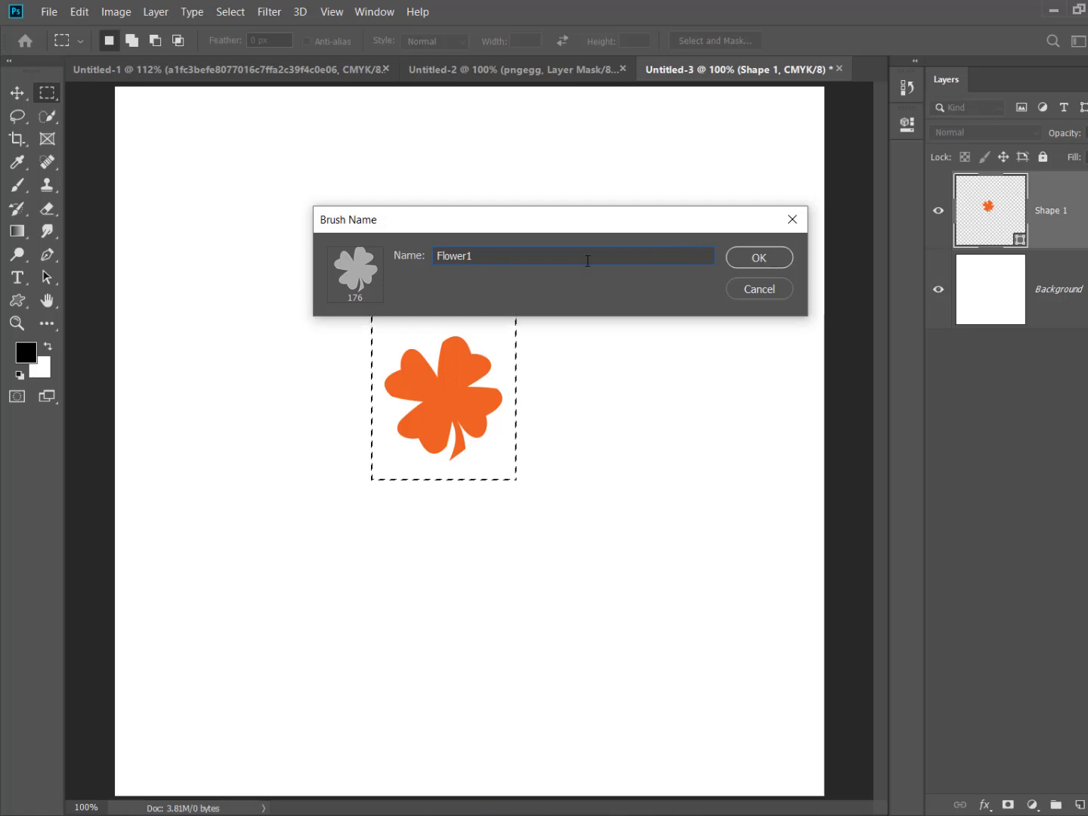
click(749, 259)
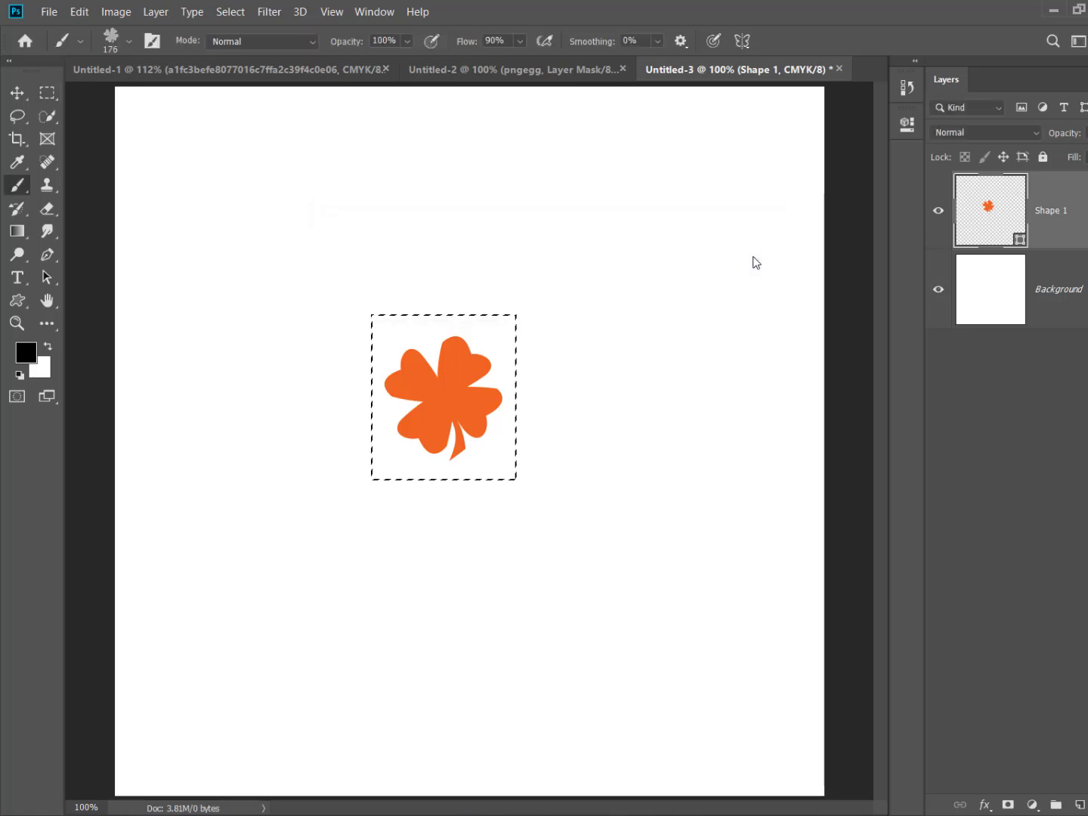
drag(1072, 244, 1079, 804)
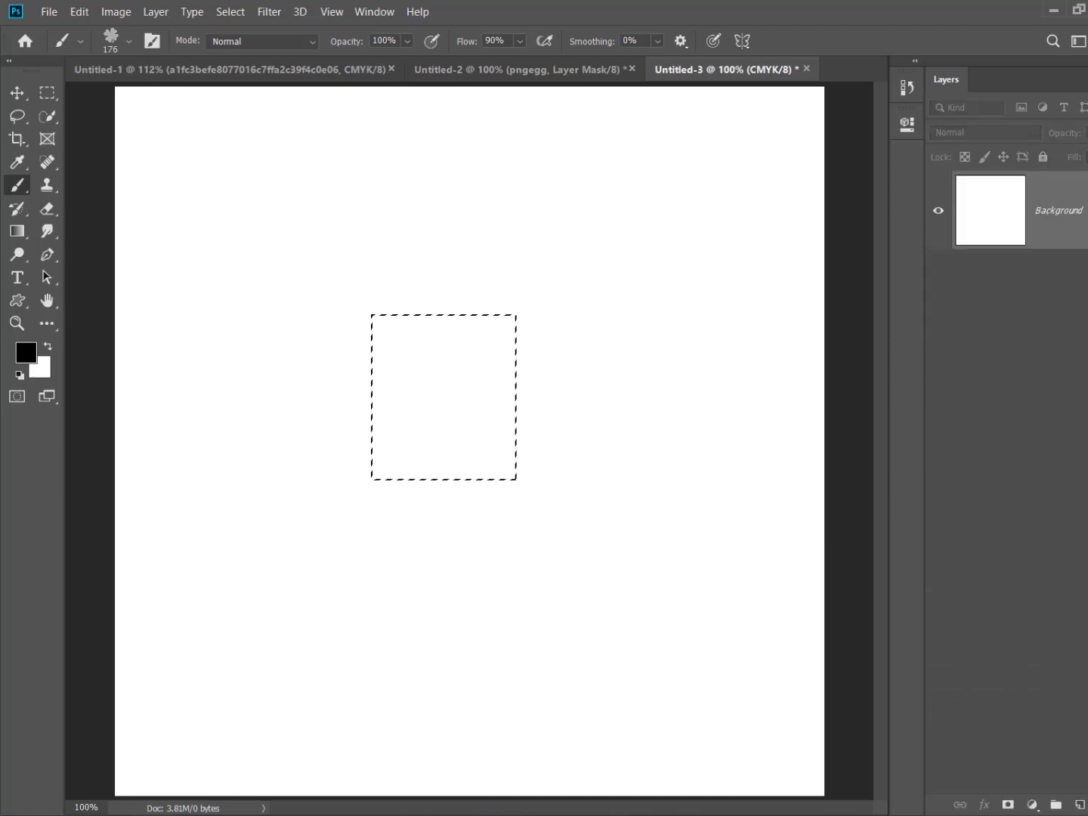
Step: Deselect, choose the Flower1 brush and set the foreground colour to bright red
key(ctrl+d)
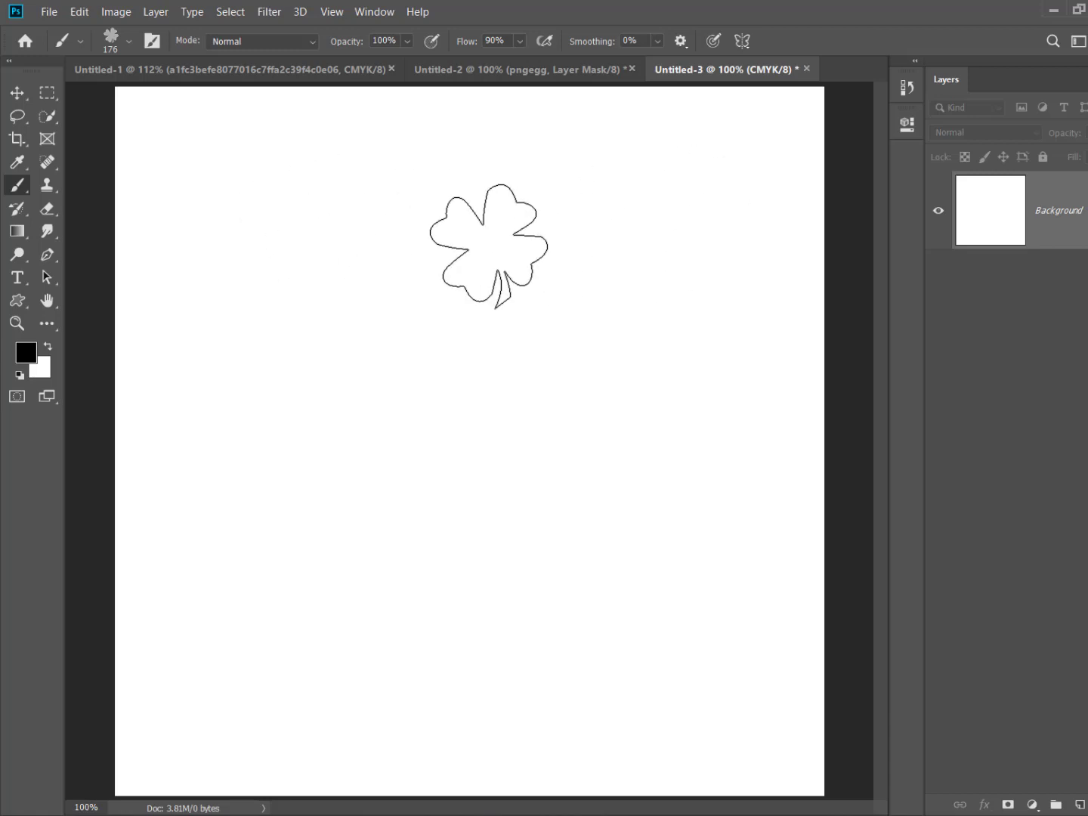
right_click(454, 247)
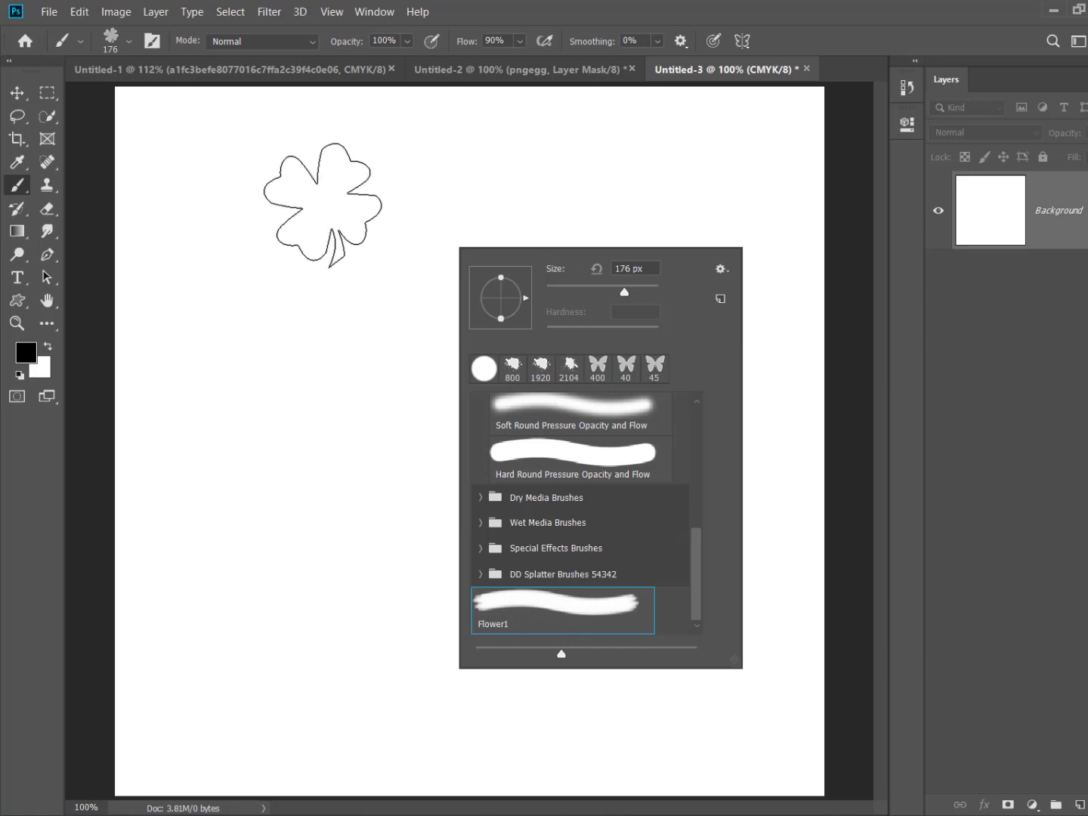
click(212, 178)
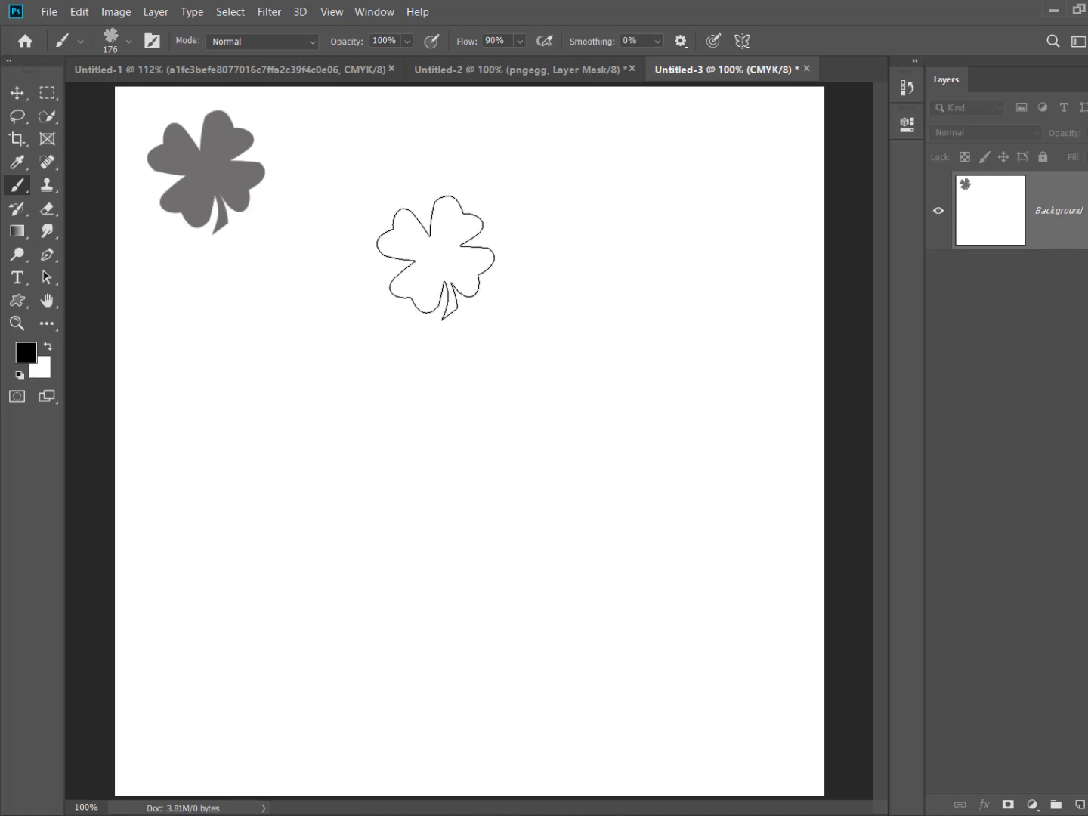
click(25, 352)
click(547, 416)
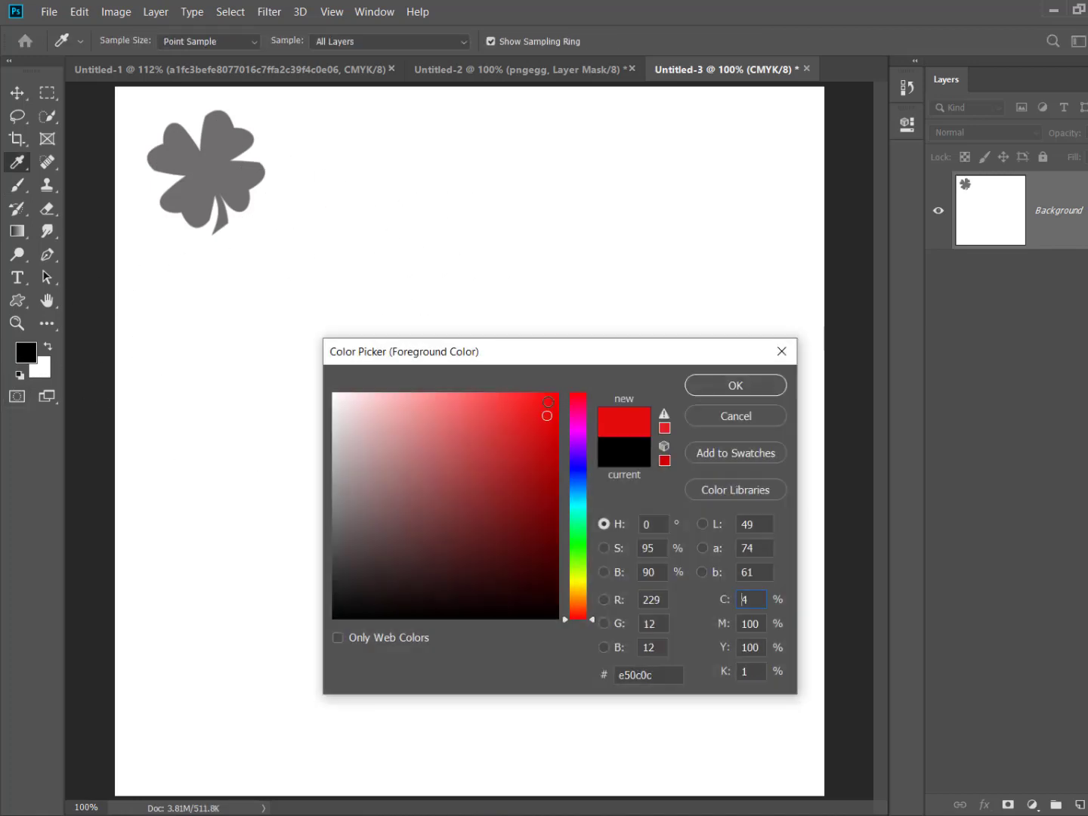
click(785, 389)
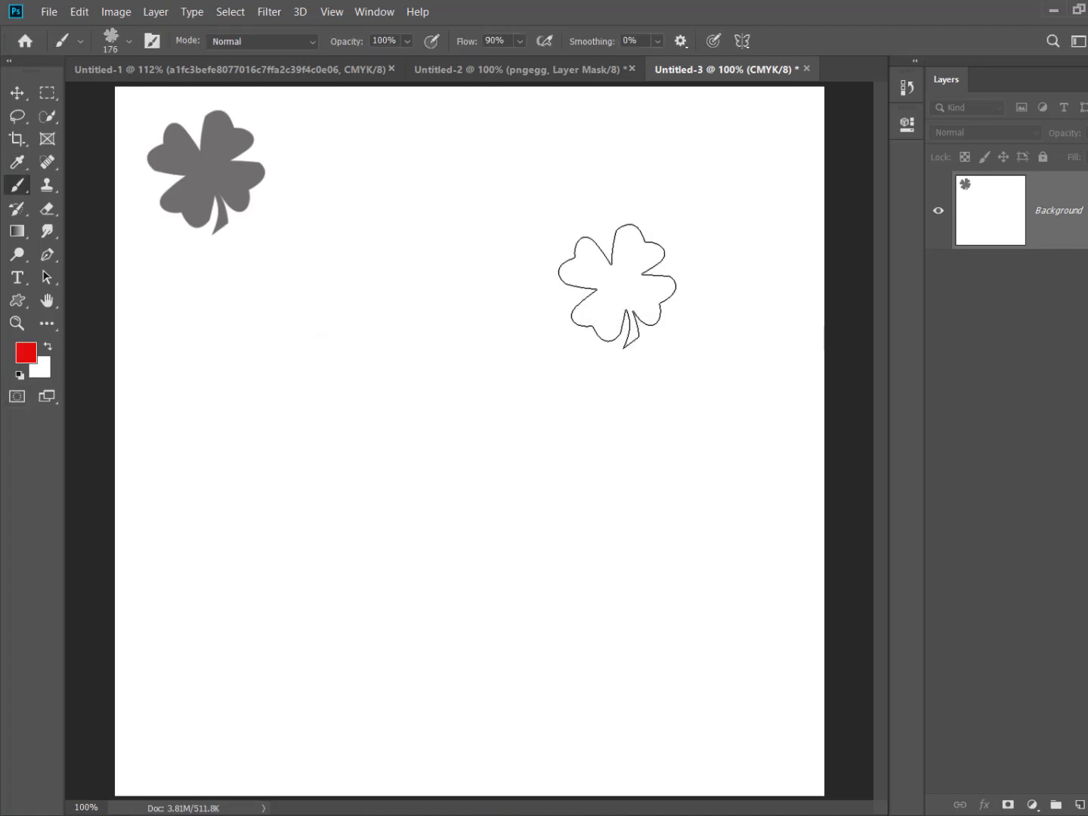
Step: Stamp about ten clovers across the canvas, resizing the brush between stamps
key(bracketright)
key(bracketright)
key(bracketright)
click(704, 269)
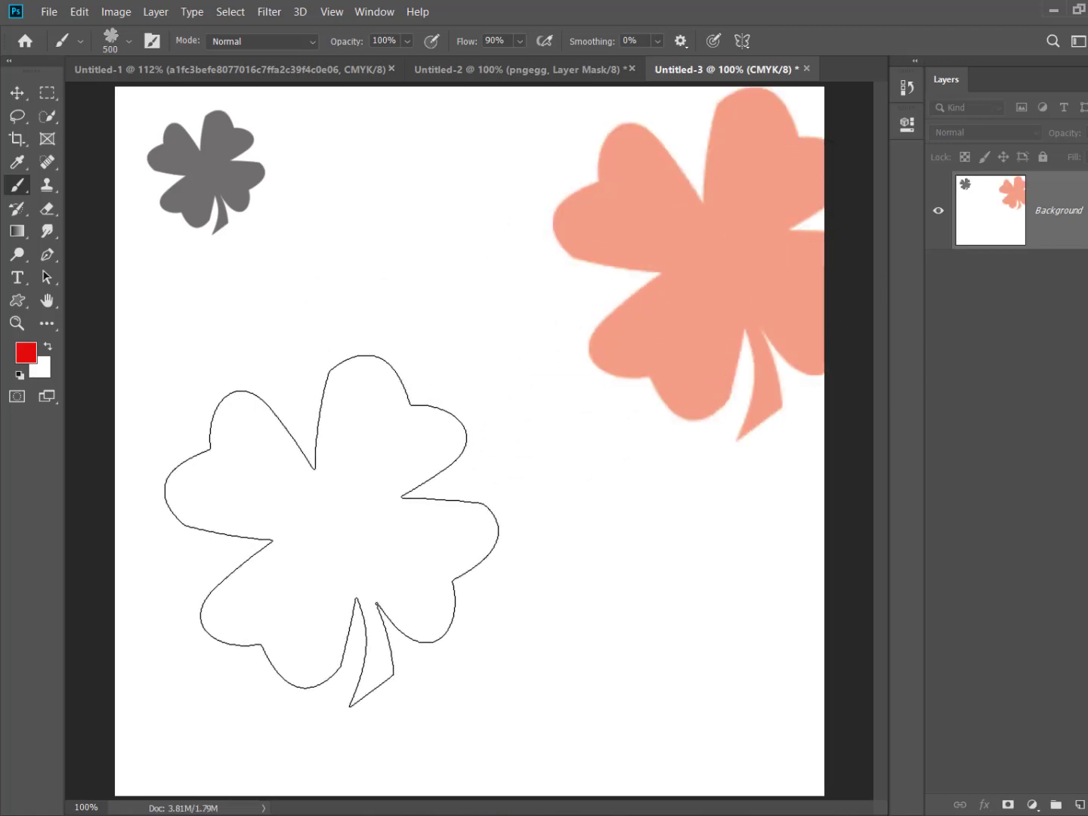
key(bracketleft)
key(bracketleft)
key(bracketleft)
key(bracketleft)
click(203, 434)
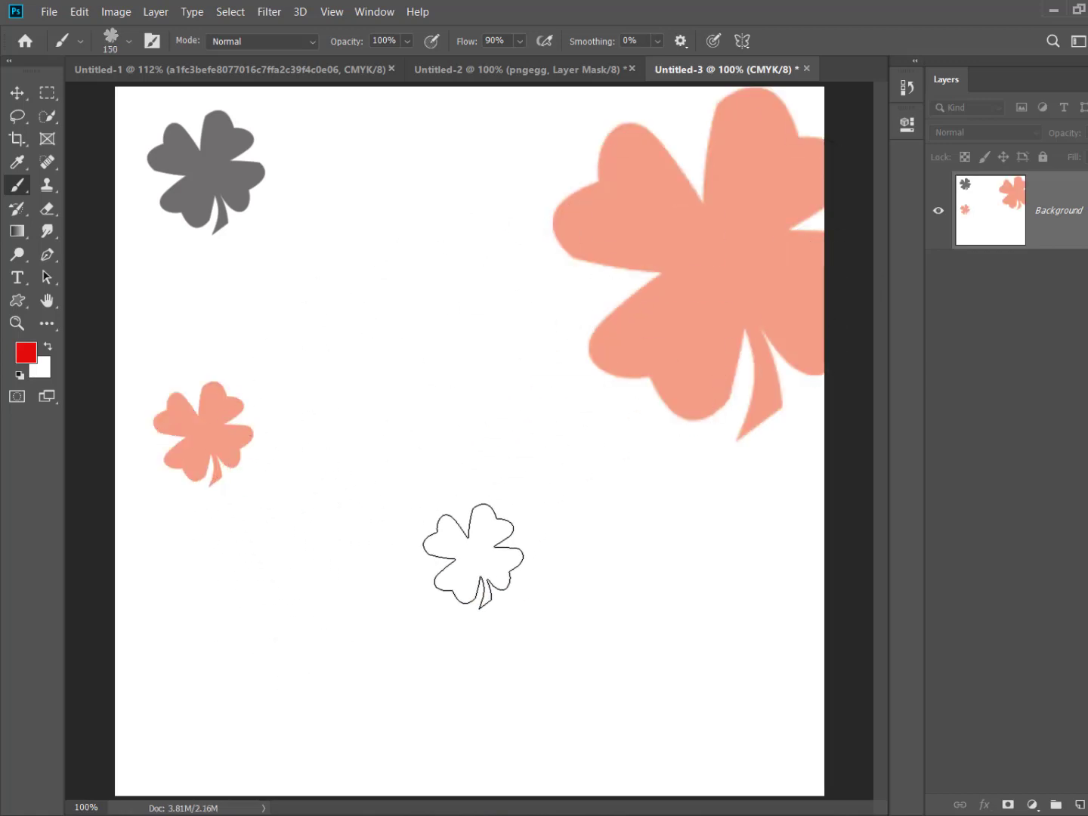
key(bracketleft)
key(bracketleft)
key(bracketleft)
click(399, 311)
key(bracketleft)
key(bracketleft)
key(bracketleft)
key(bracketleft)
click(617, 498)
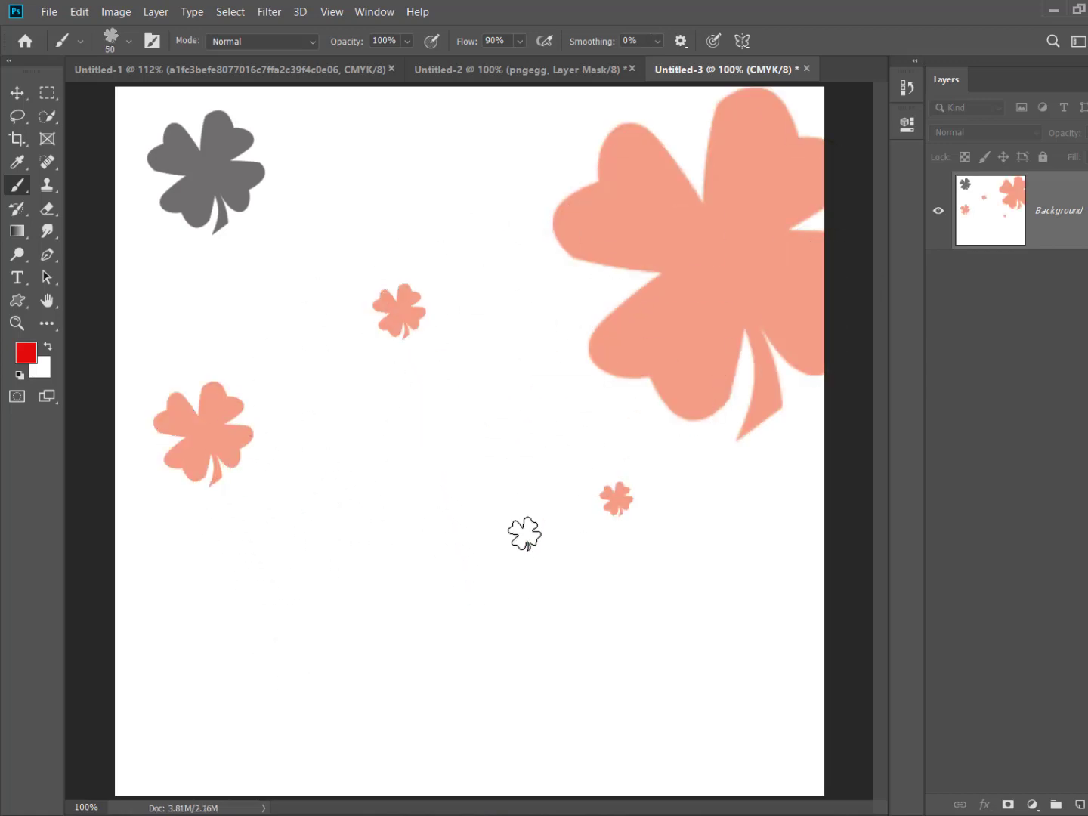
click(291, 620)
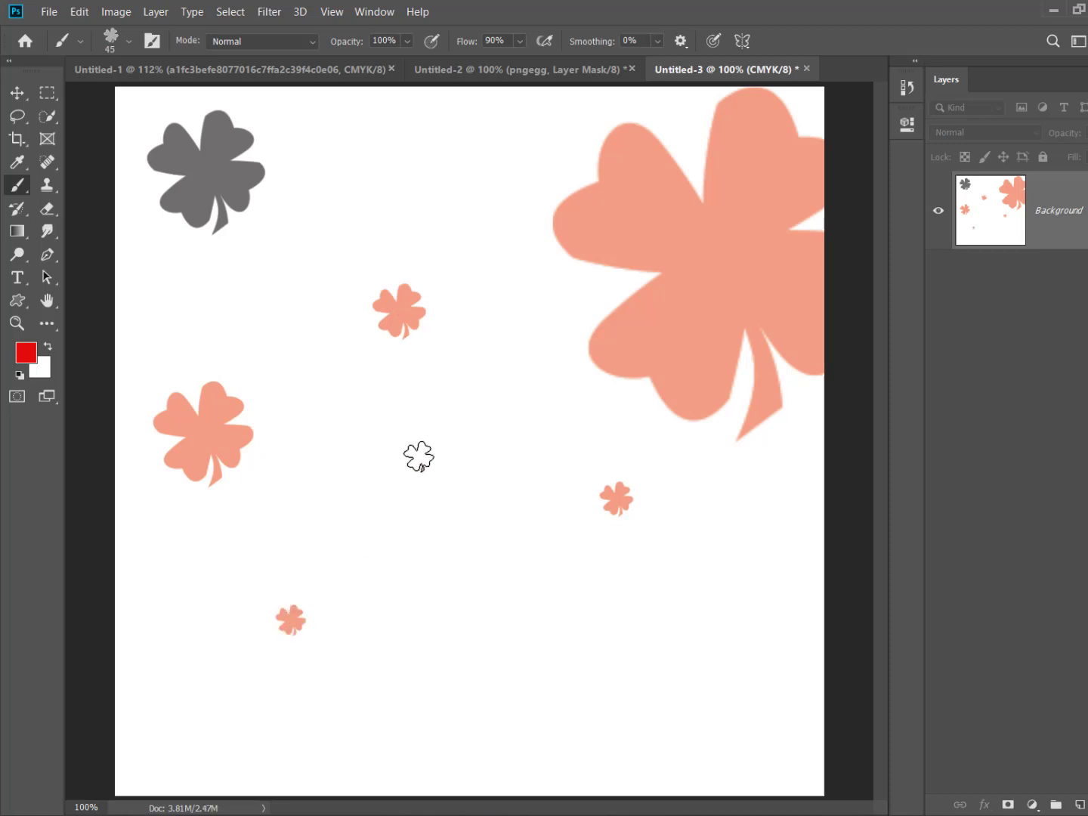
key(bracketright)
key(bracketright)
key(bracketright)
key(bracketright)
key(bracketright)
key(bracketright)
key(bracketright)
click(515, 651)
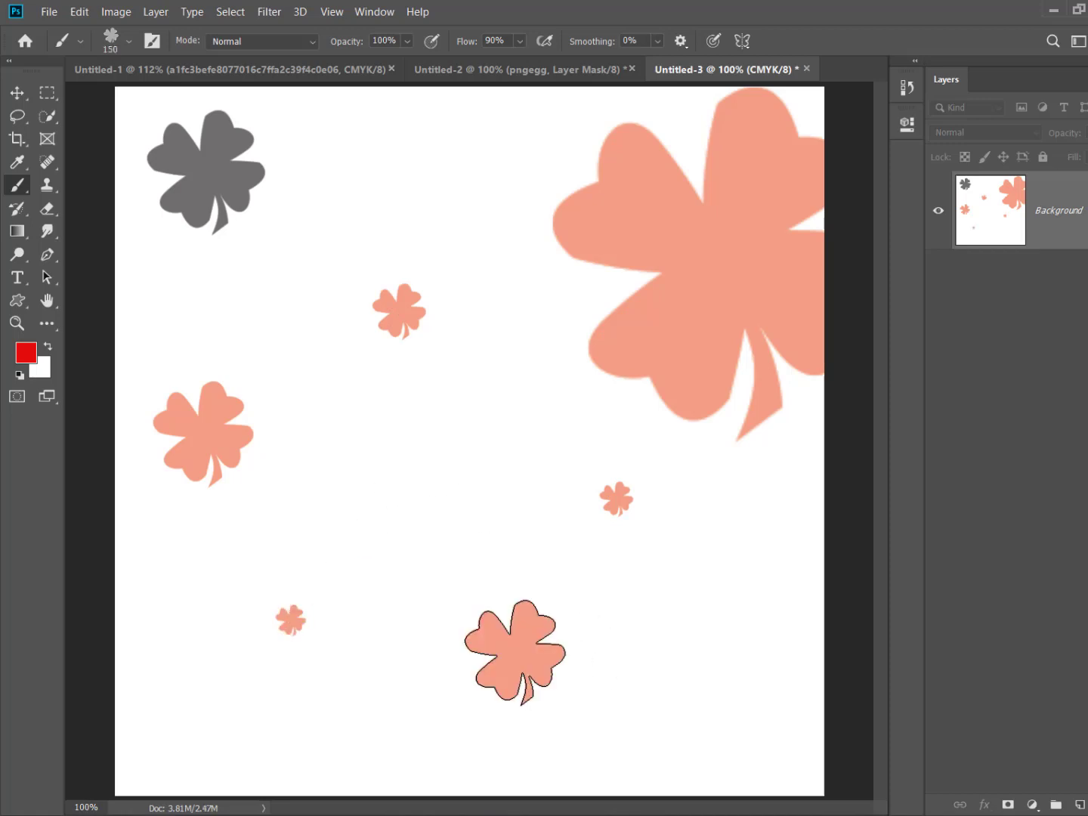
click(404, 472)
click(819, 744)
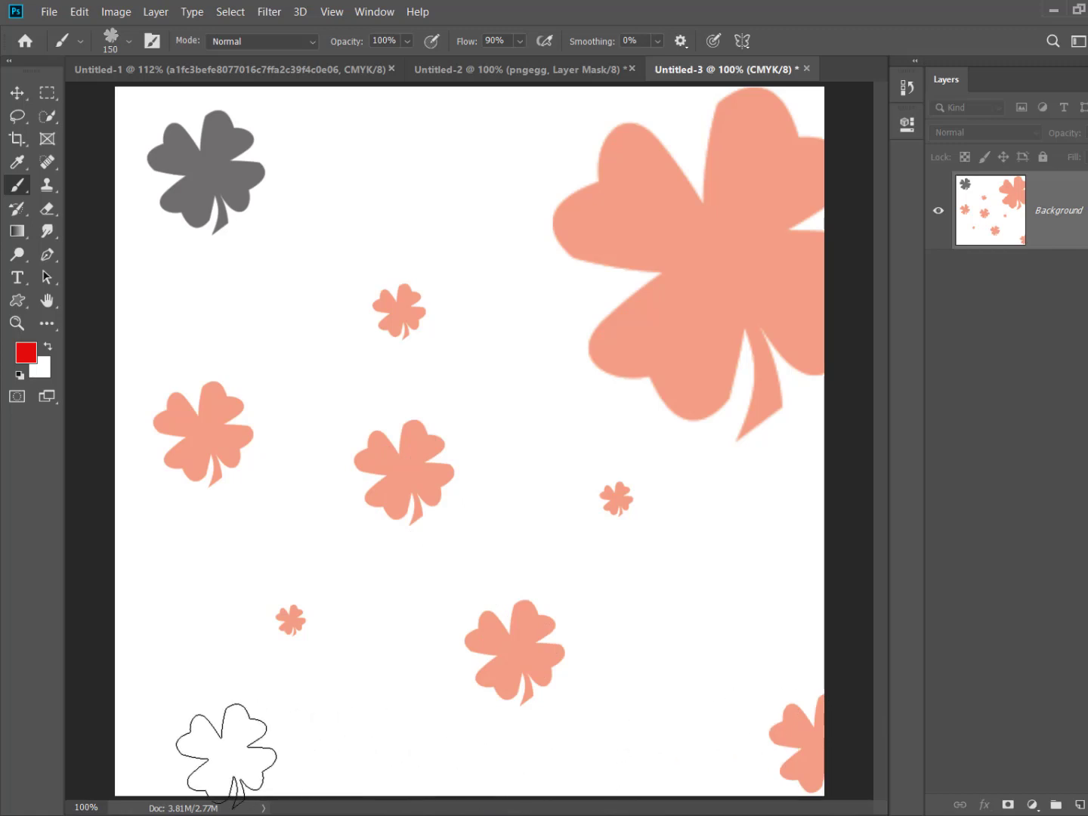
click(168, 750)
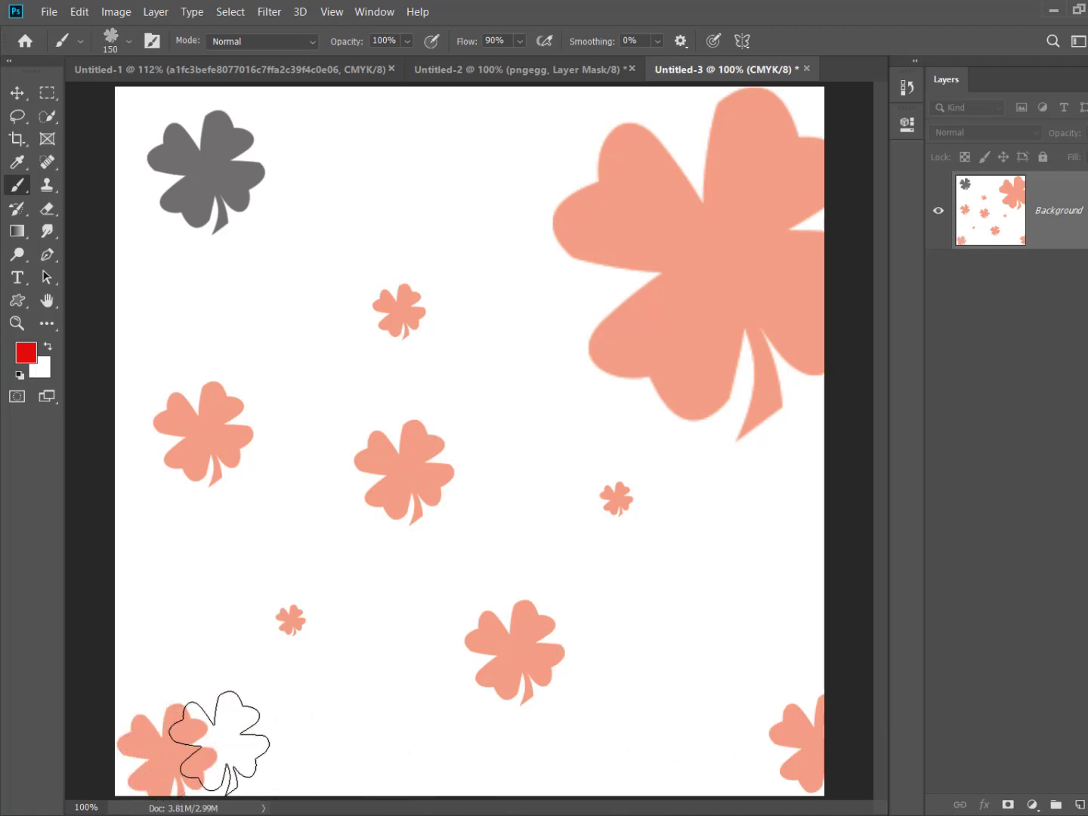